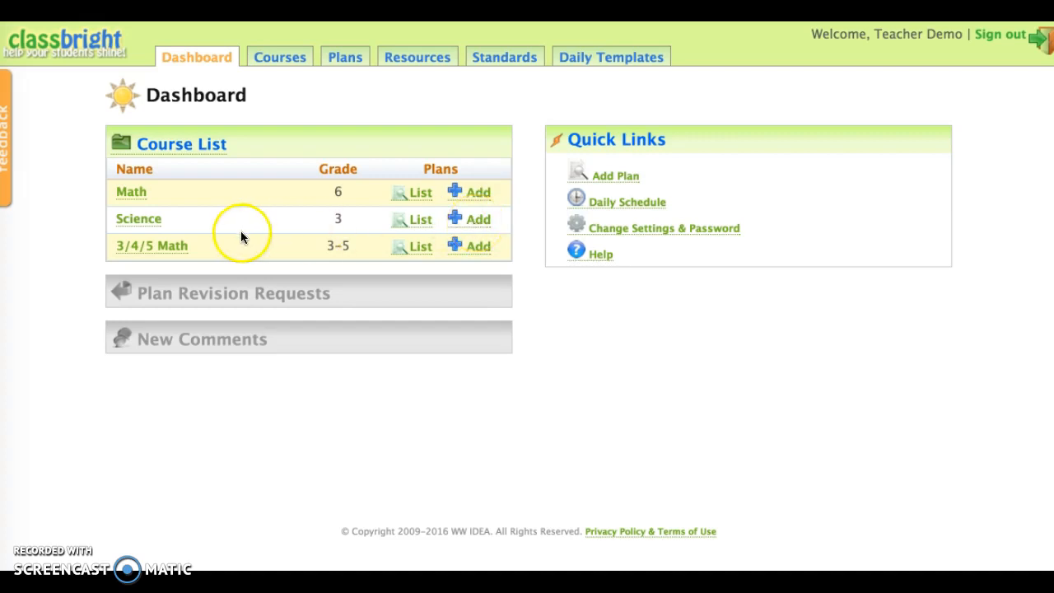
# Open the Plants unit from the Science course's map of units.
pyautogui.click(133, 220)
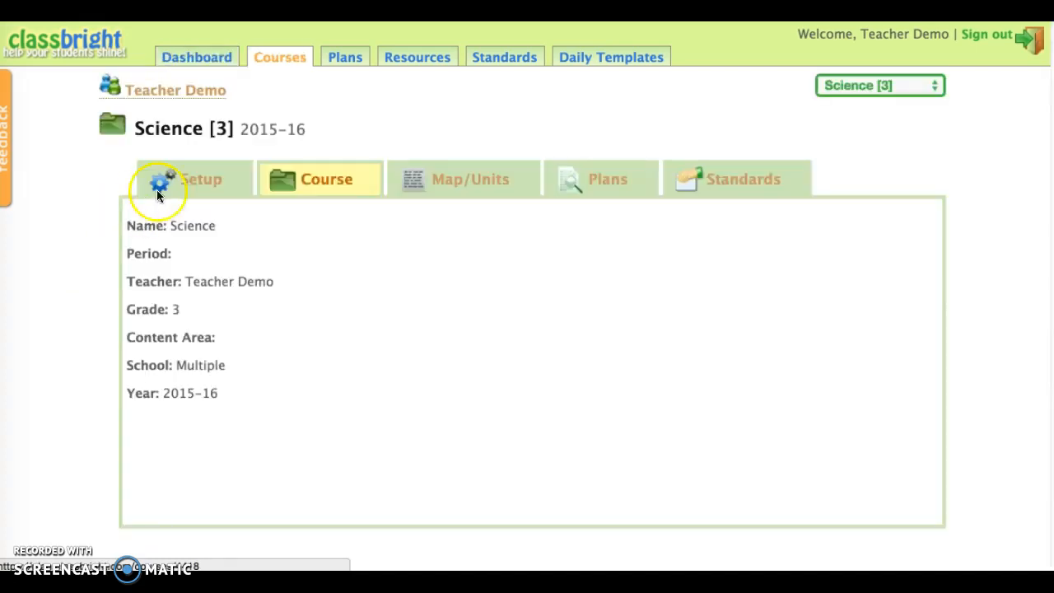
pyautogui.click(445, 182)
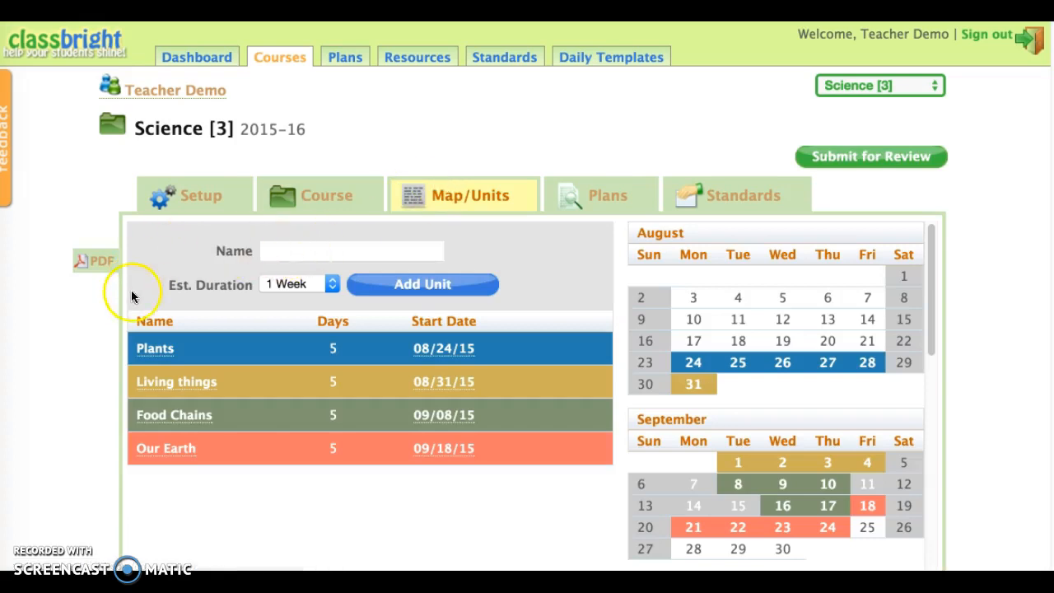
pyautogui.moveTo(156, 346)
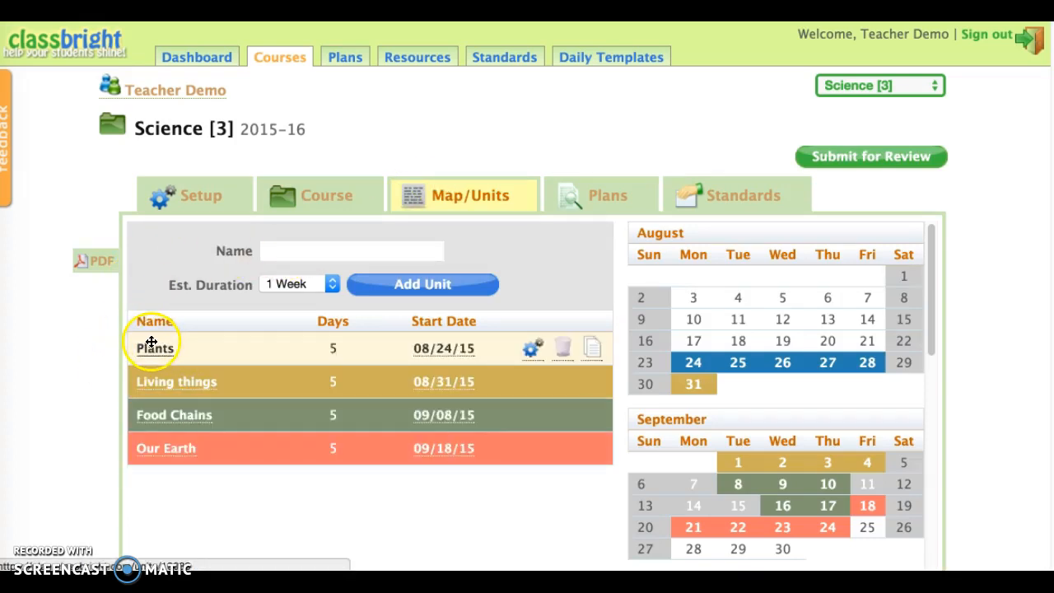
pyautogui.click(151, 351)
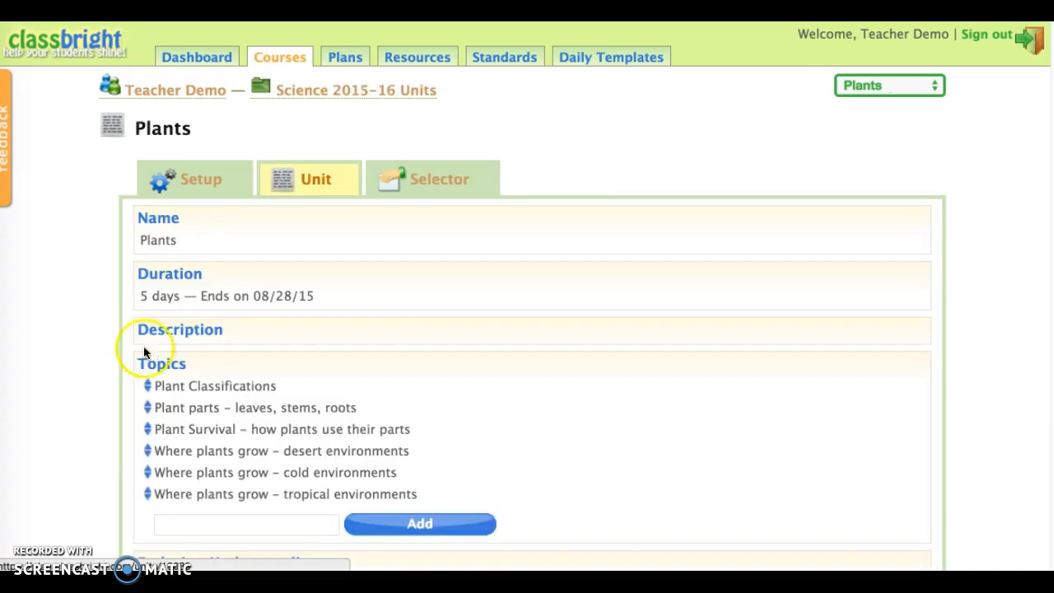
# Scroll through the Plants unit's topics, essential questions, assessment plan, standards and resources.
pyautogui.scroll(-3, 98, 403)
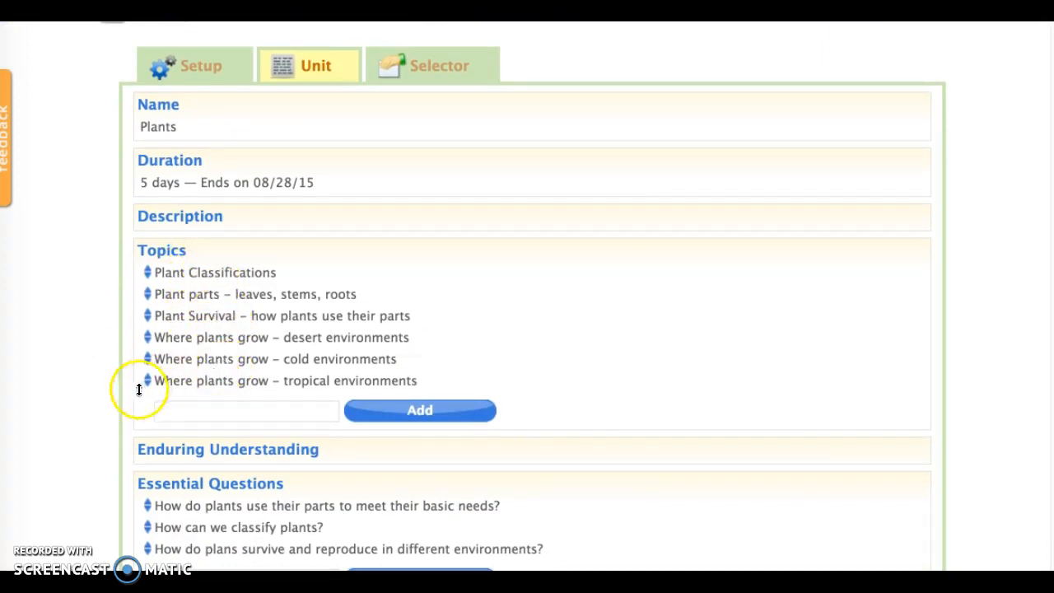
pyautogui.scroll(-3, 109, 415)
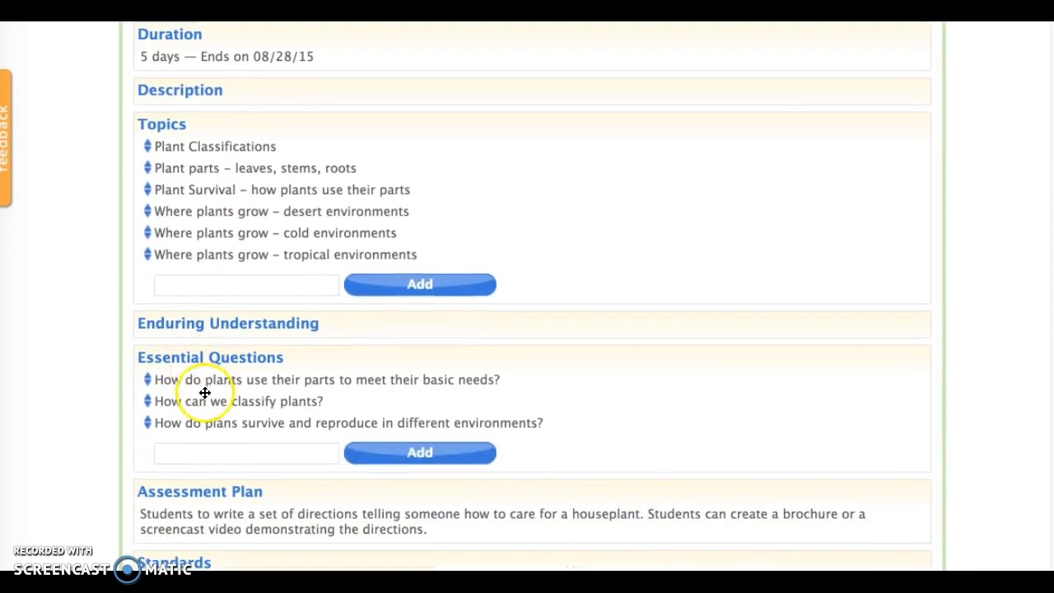
pyautogui.scroll(-3, 207, 403)
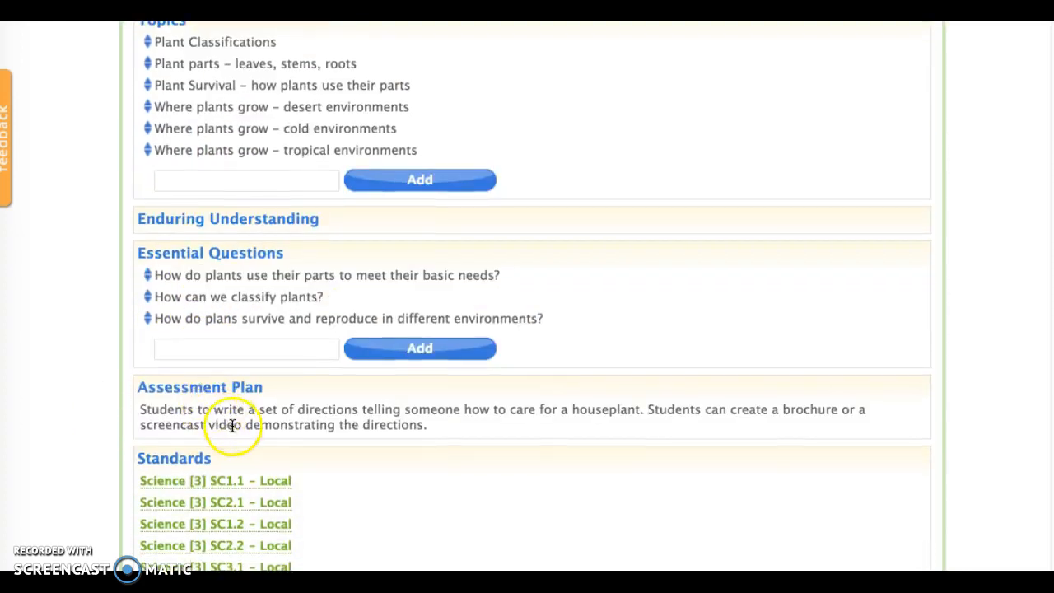
pyautogui.scroll(-3, 233, 425)
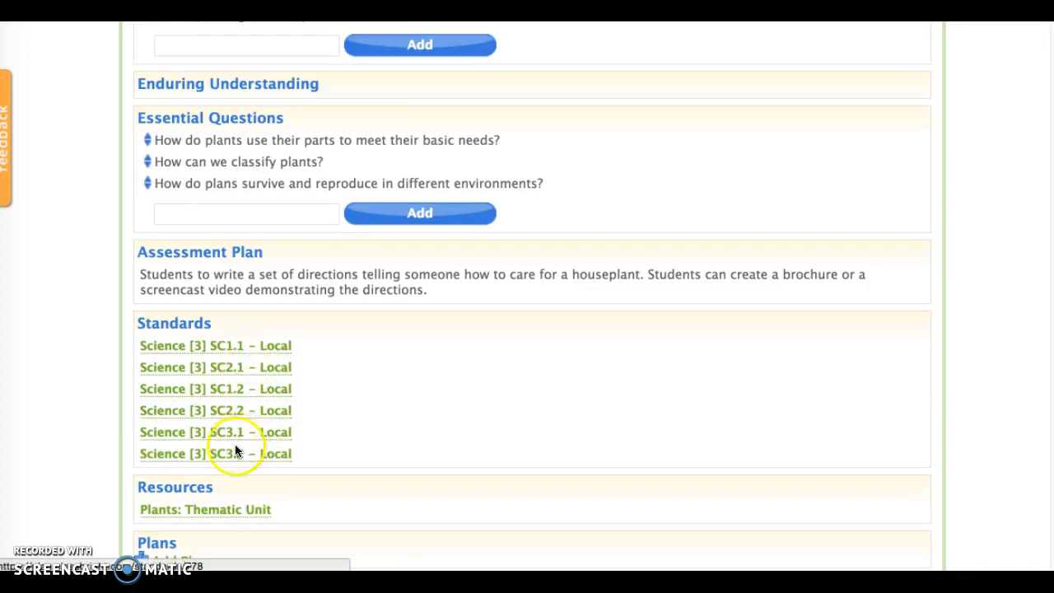
pyautogui.scroll(-2, 240, 348)
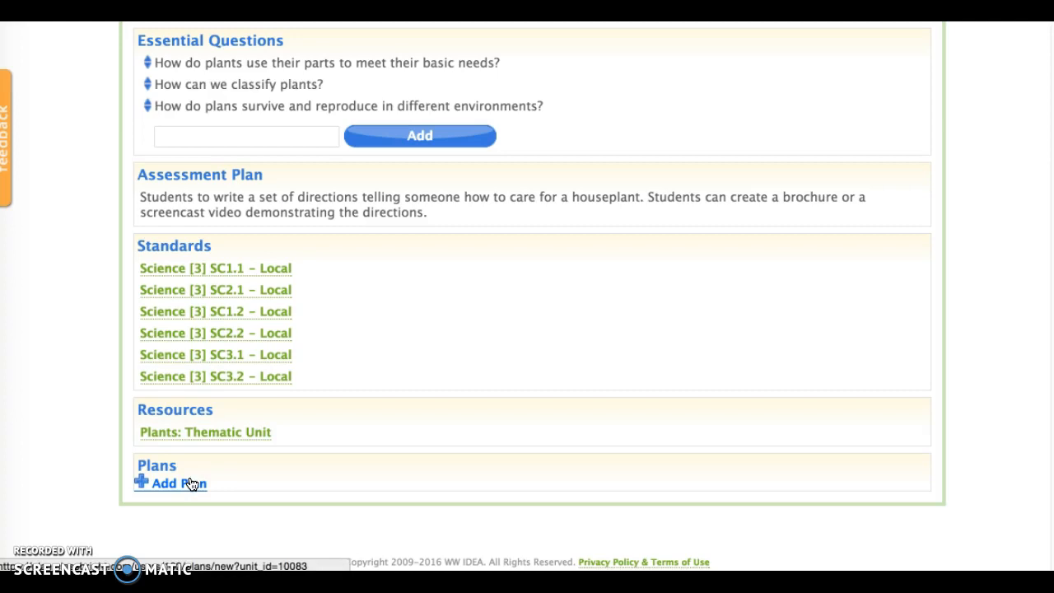
pyautogui.scroll(5, 189, 484)
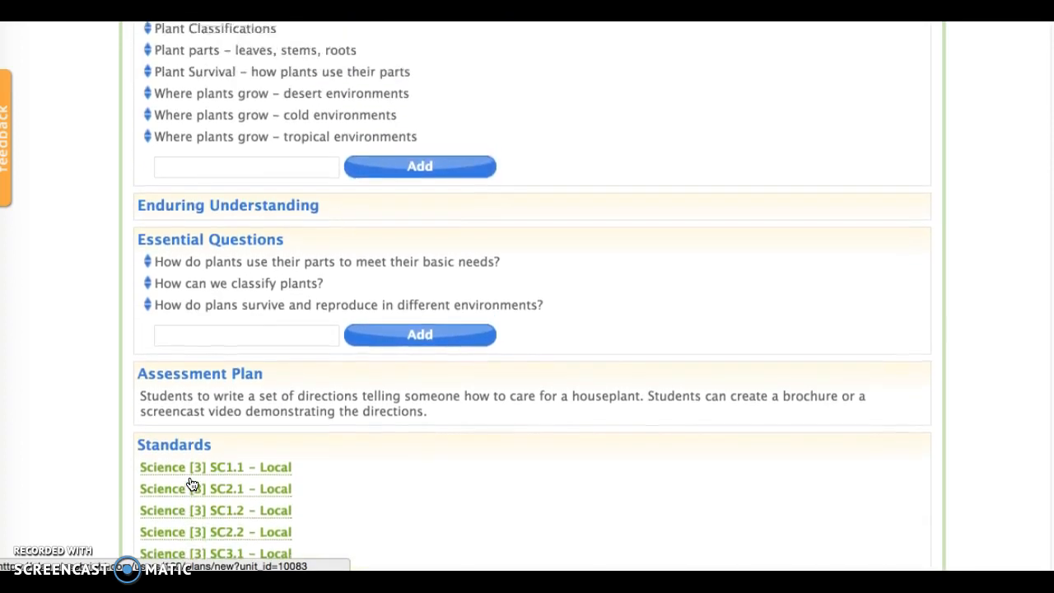
pyautogui.scroll(-2, 233, 505)
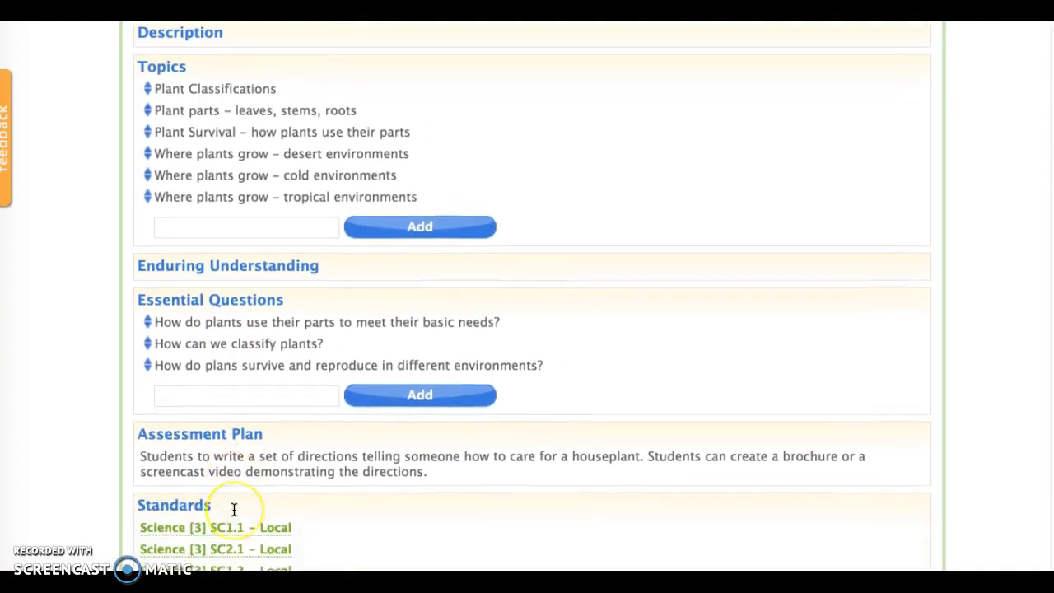
pyautogui.scroll(-3, 234, 509)
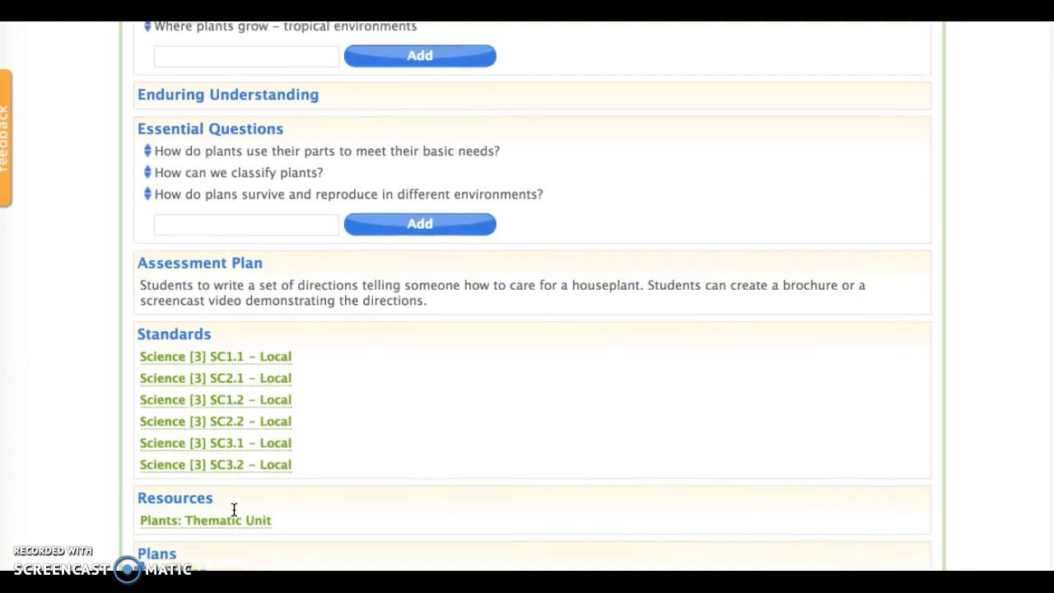
# Add a new plan to the Plants unit named Tundra Plants and save it.
pyautogui.click(196, 517)
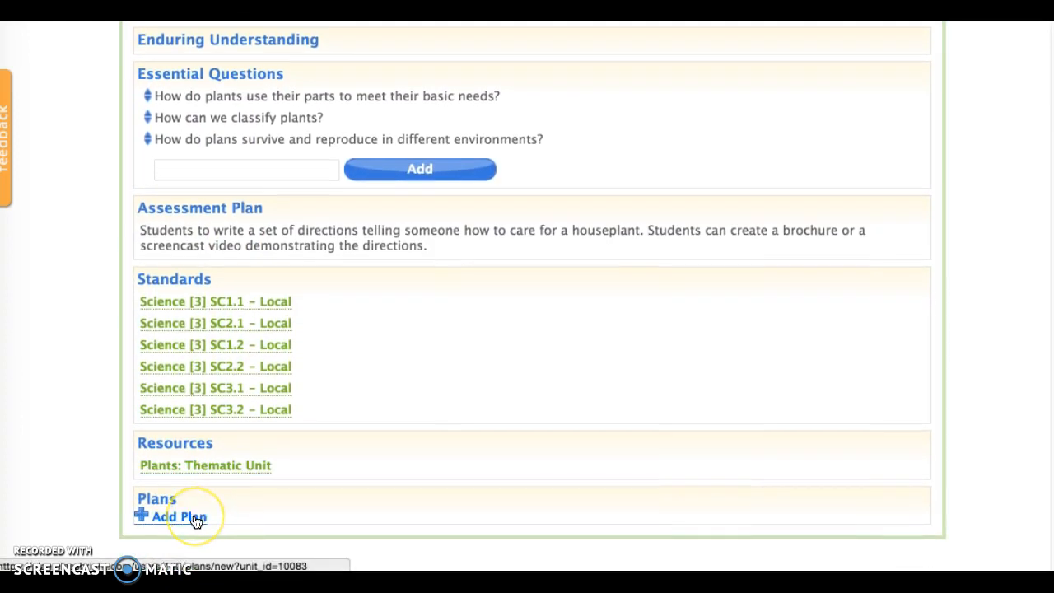
pyautogui.click(196, 519)
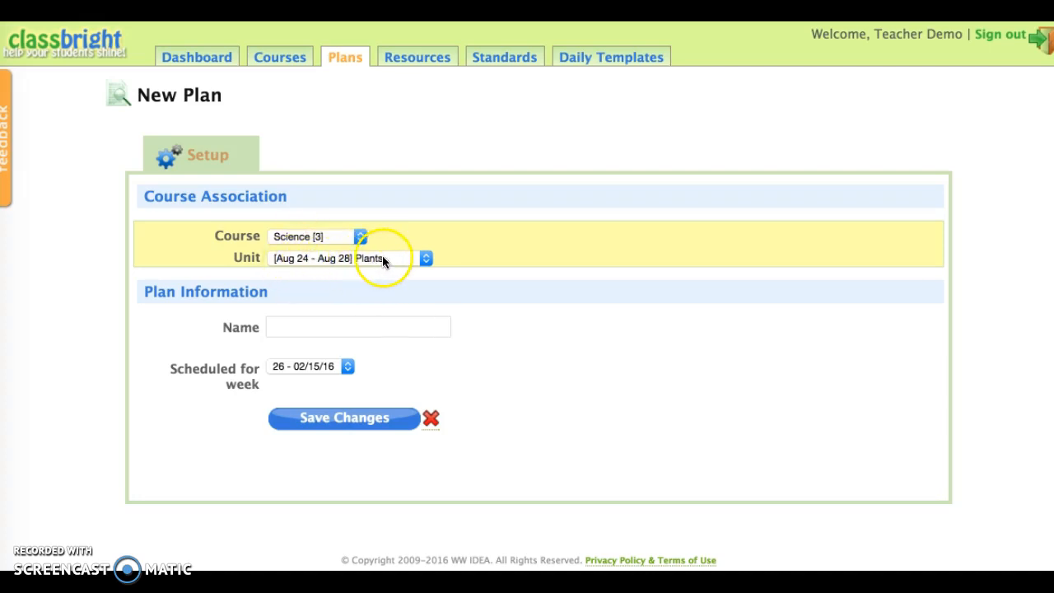
pyautogui.click(347, 329)
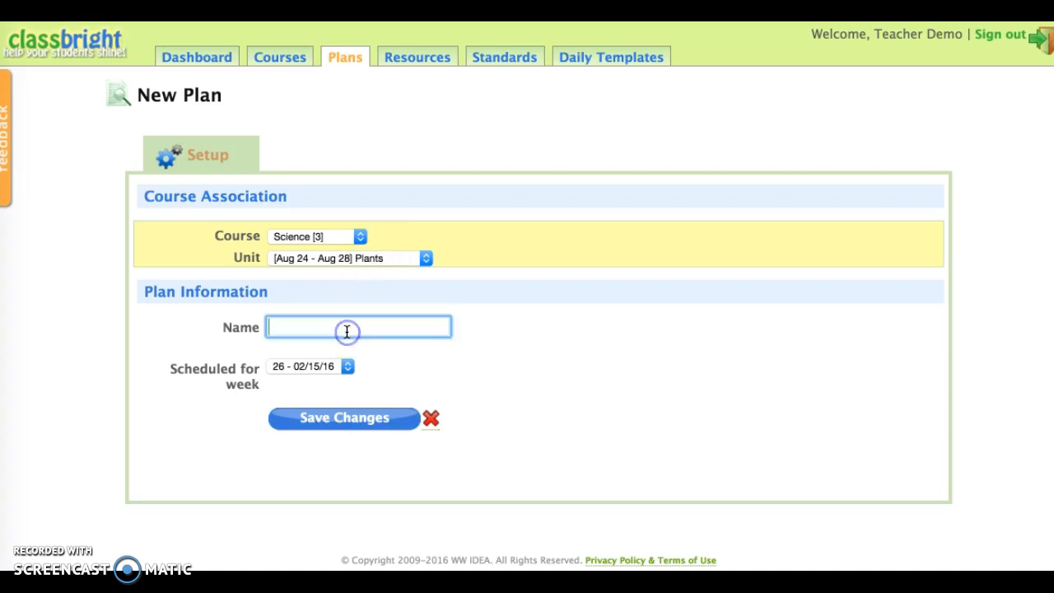
pyautogui.write('Tundra Plants')
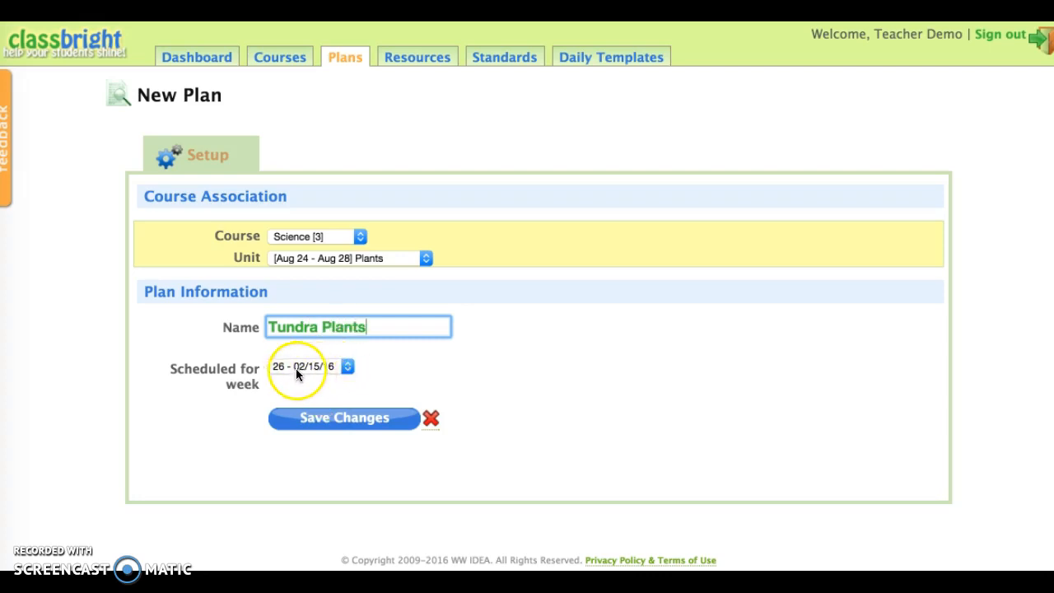
pyautogui.click(322, 420)
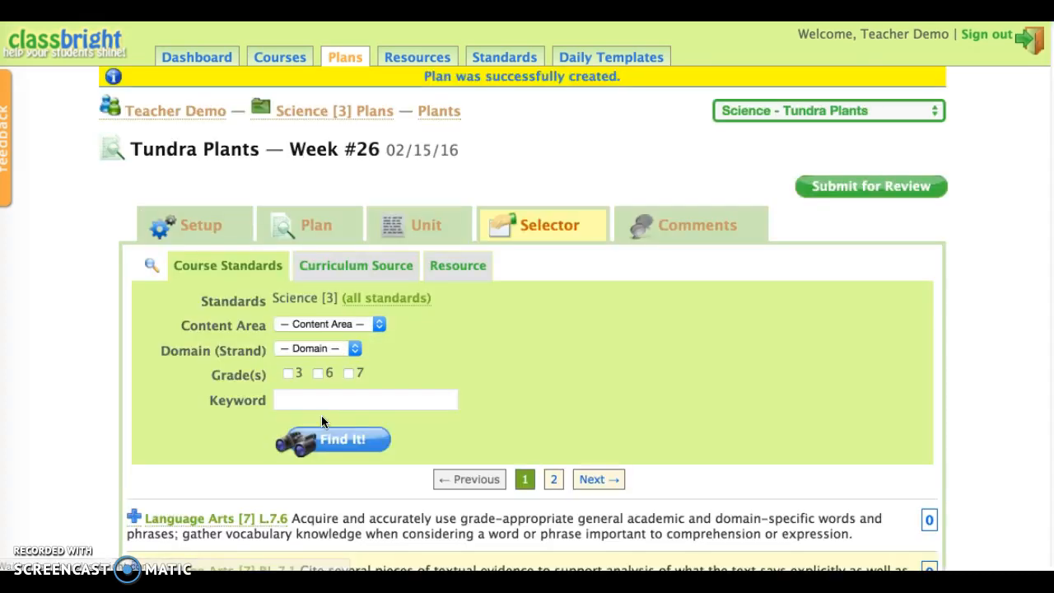
# On the plan's Unit tab, tick the Plant Survival and cold-environments topics and the survival-and-reproduction essential question.
pyautogui.scroll(-6, 322, 422)
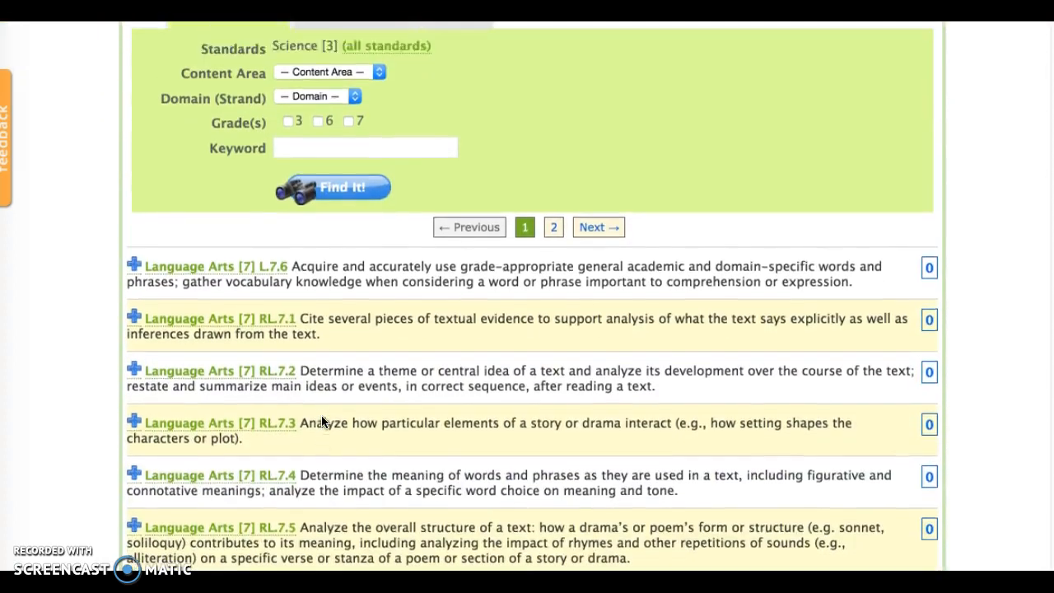
pyautogui.scroll(6, 322, 415)
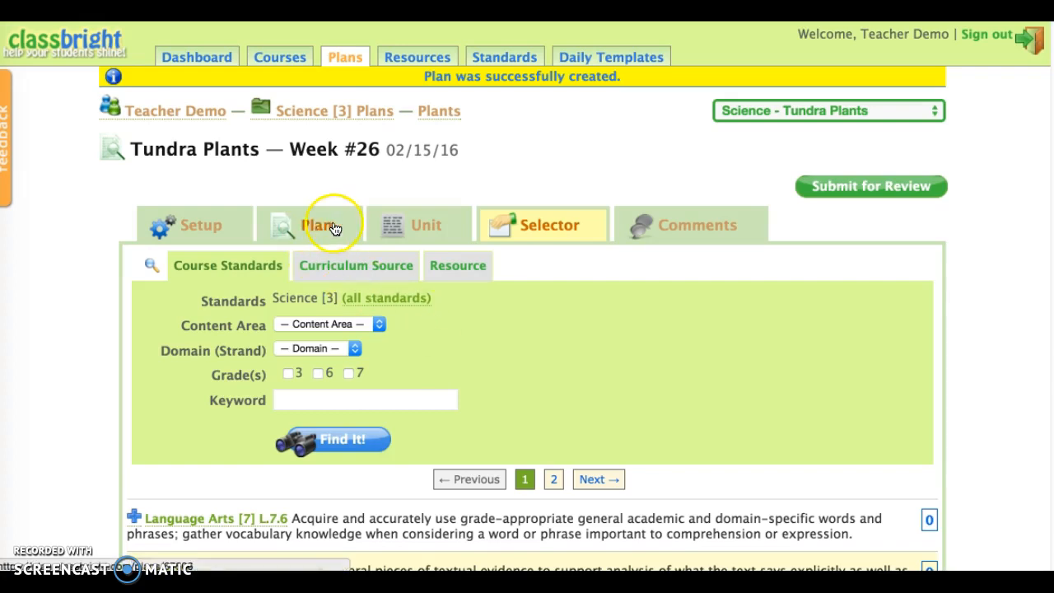
pyautogui.click(420, 226)
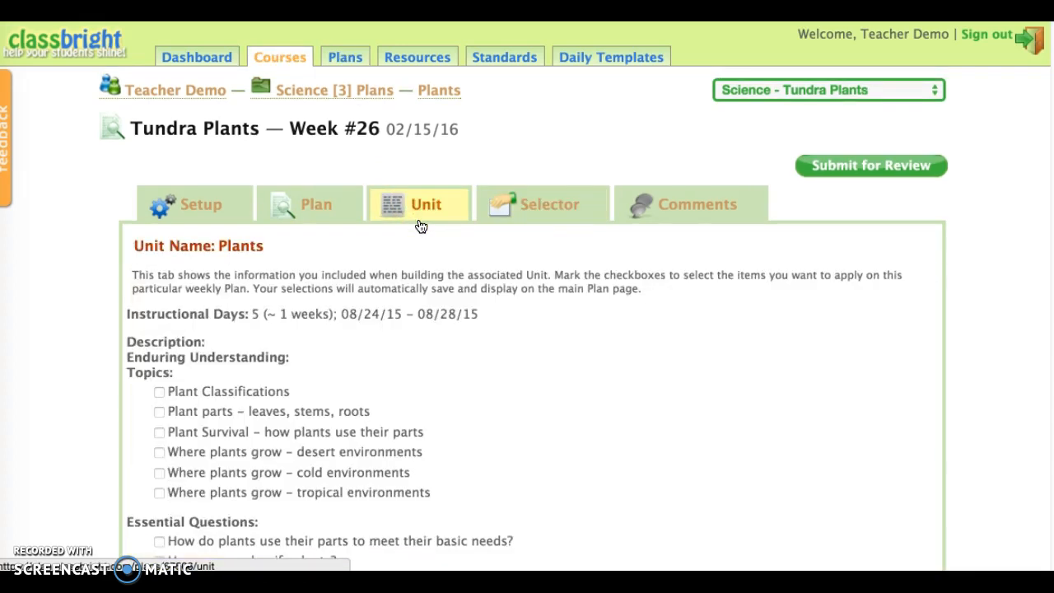
pyautogui.click(146, 330)
pyautogui.scroll(-1, 525, 389)
pyautogui.scroll(-3, 526, 390)
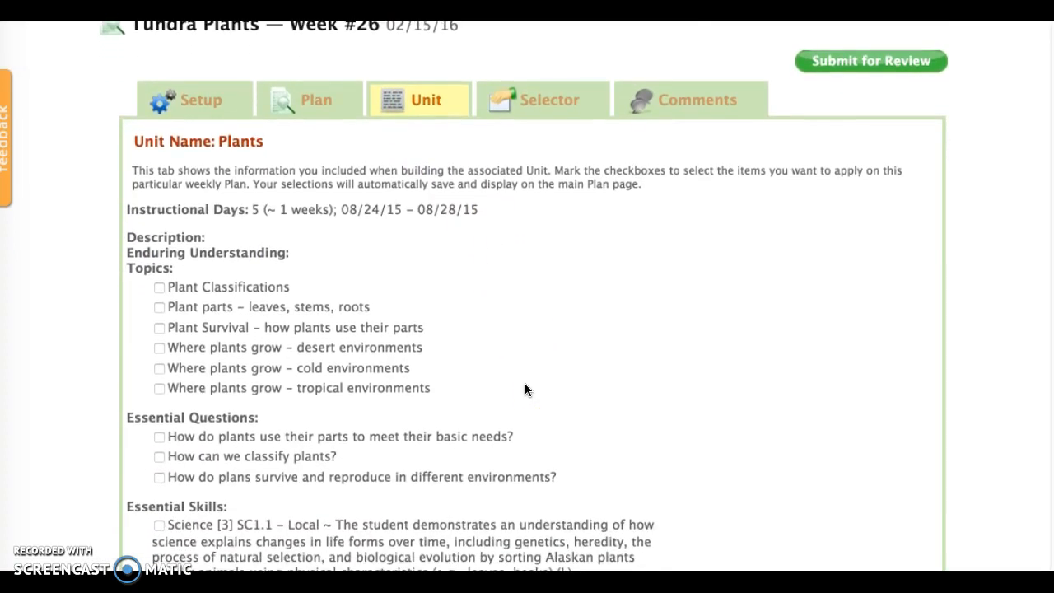
pyautogui.scroll(-3, 526, 390)
pyautogui.scroll(3, 525, 389)
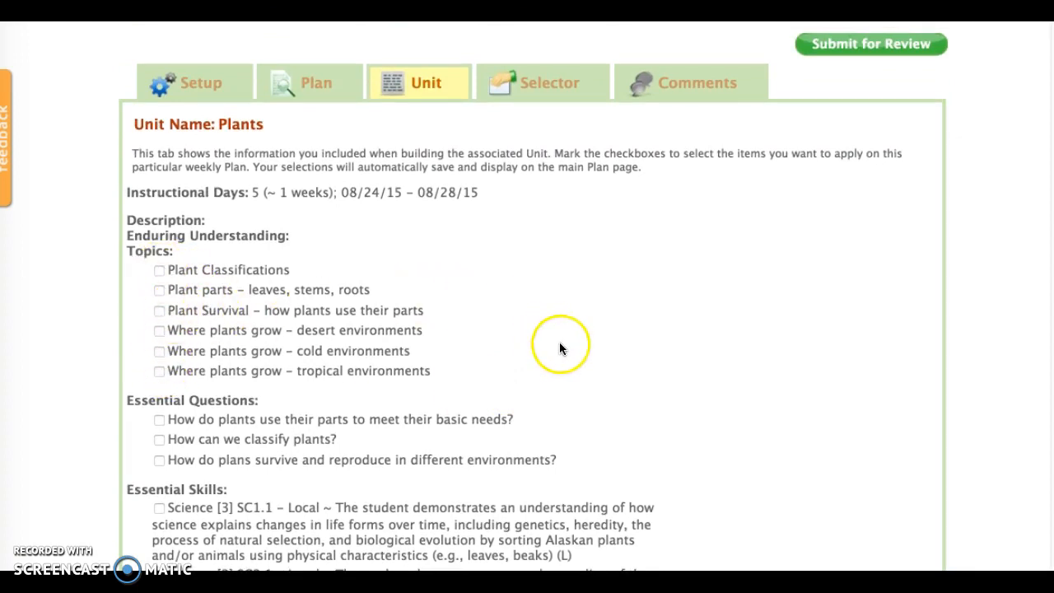
pyautogui.scroll(-1, 564, 345)
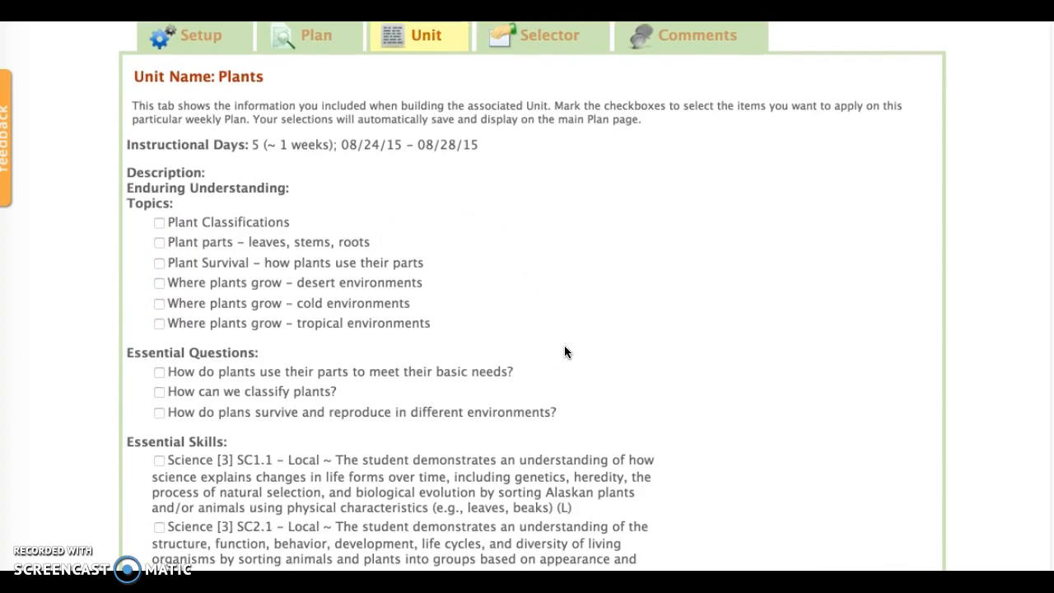
pyautogui.click(160, 304)
pyautogui.click(158, 263)
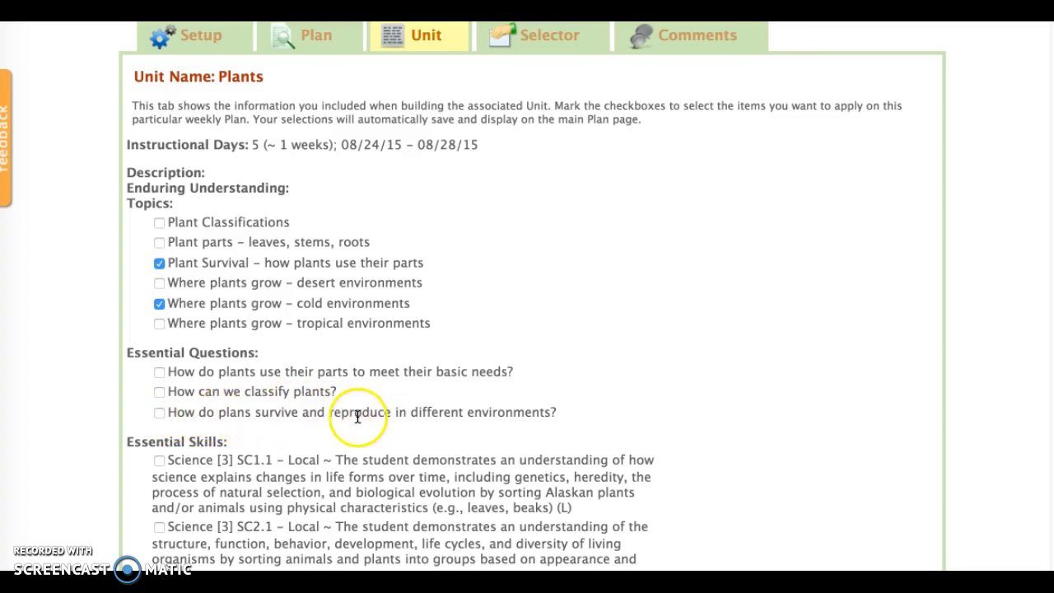
pyautogui.click(160, 413)
# Tick the essential skills Science [3] SC1.1, SC2.1 and SC1.2.
pyautogui.scroll(-5, 422, 410)
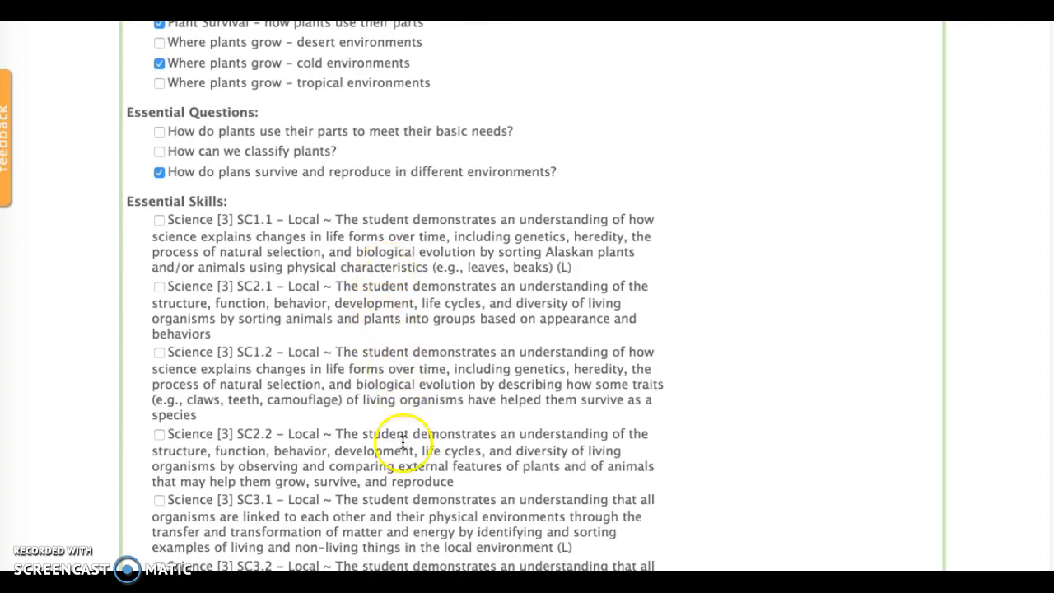
pyautogui.scroll(-4, 424, 499)
pyautogui.scroll(3, 423, 500)
pyautogui.click(159, 180)
pyautogui.click(159, 246)
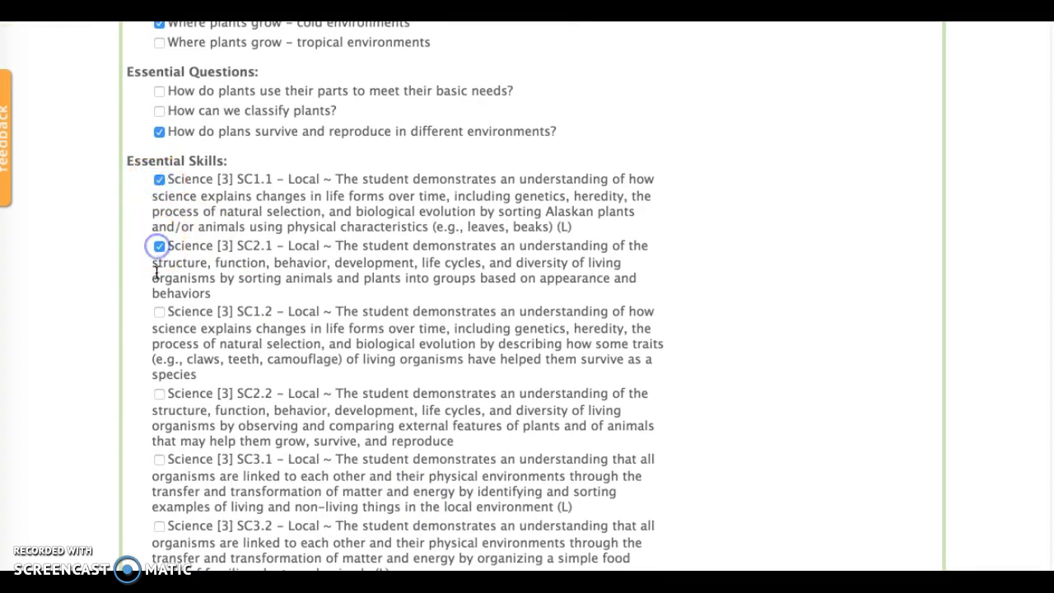
pyautogui.click(158, 317)
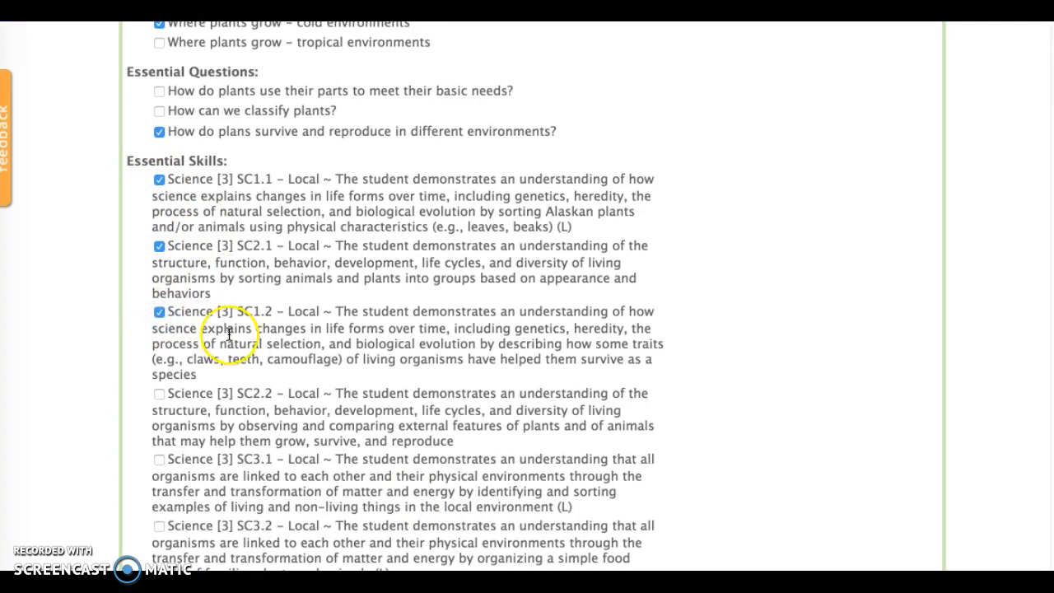
# Scroll through the remaining skills, assessments and resources on the Unit tab.
pyautogui.scroll(-3, 476, 366)
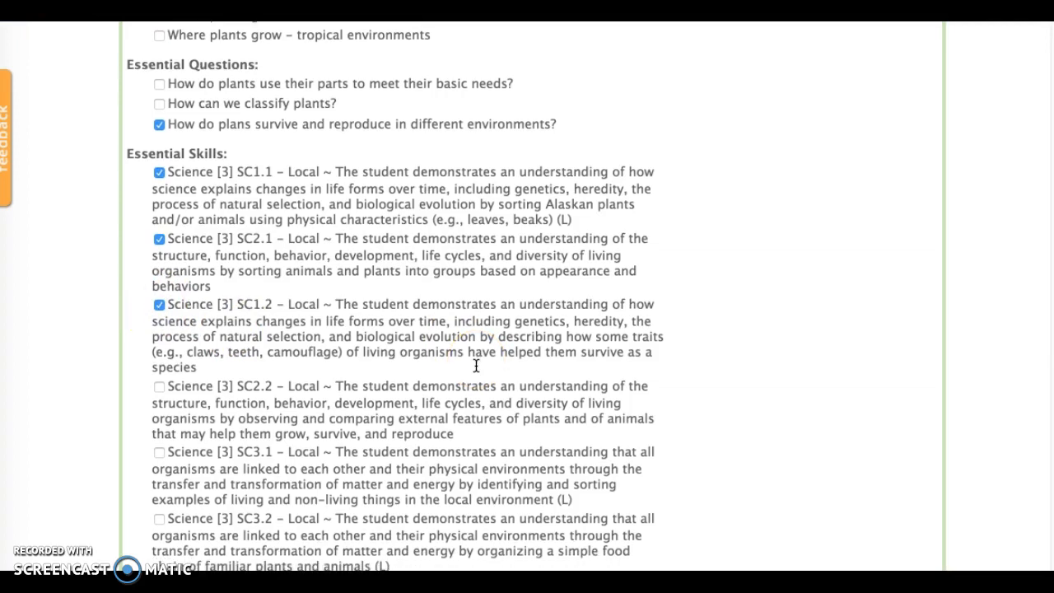
pyautogui.scroll(3, 476, 366)
pyautogui.scroll(-6, 476, 365)
pyautogui.scroll(5, 476, 366)
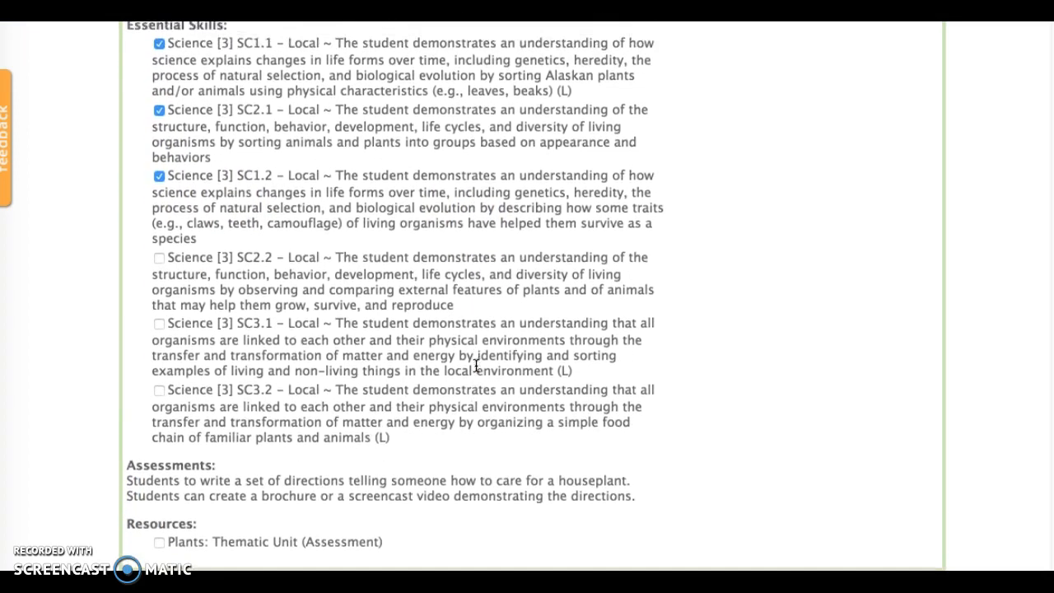
pyautogui.scroll(-4, 476, 366)
pyautogui.scroll(-3, 476, 365)
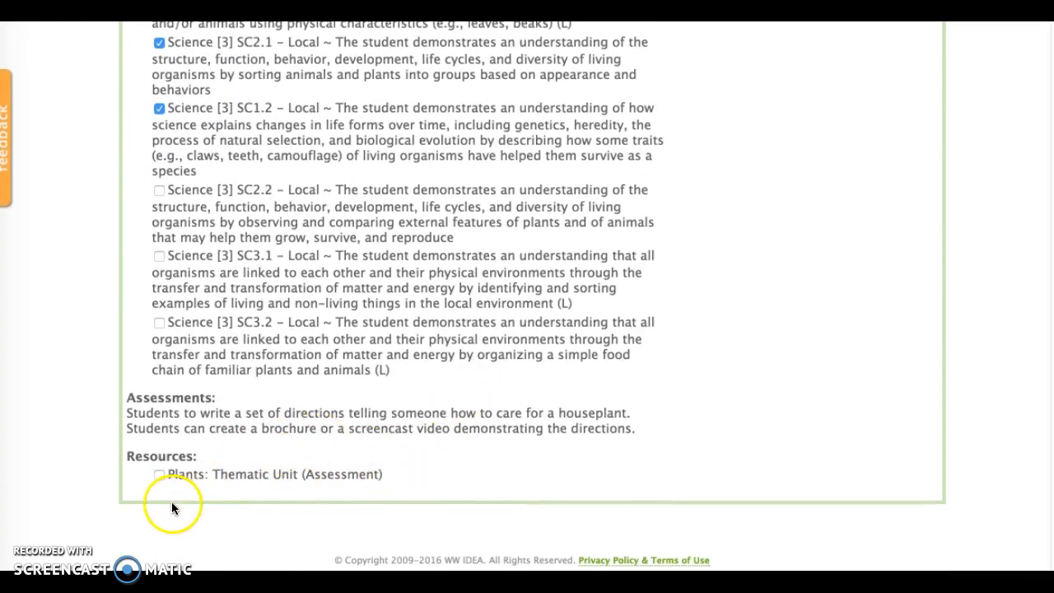
pyautogui.scroll(5, 452, 369)
pyautogui.scroll(5, 451, 369)
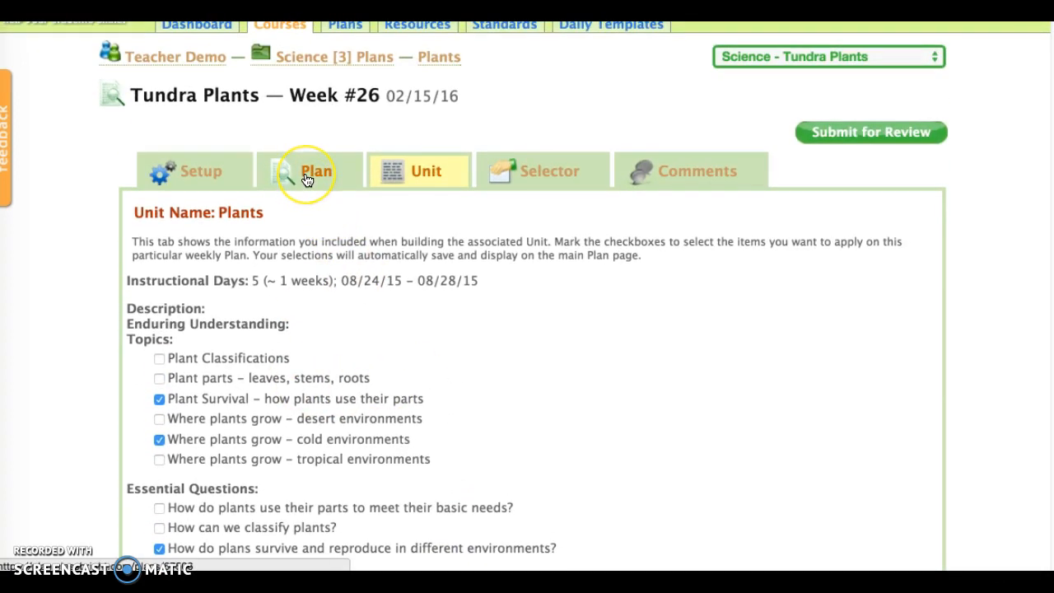
# Switch to the plan's Plan tab and insert the Daily Template into Monday's daily plan.
pyautogui.click(304, 179)
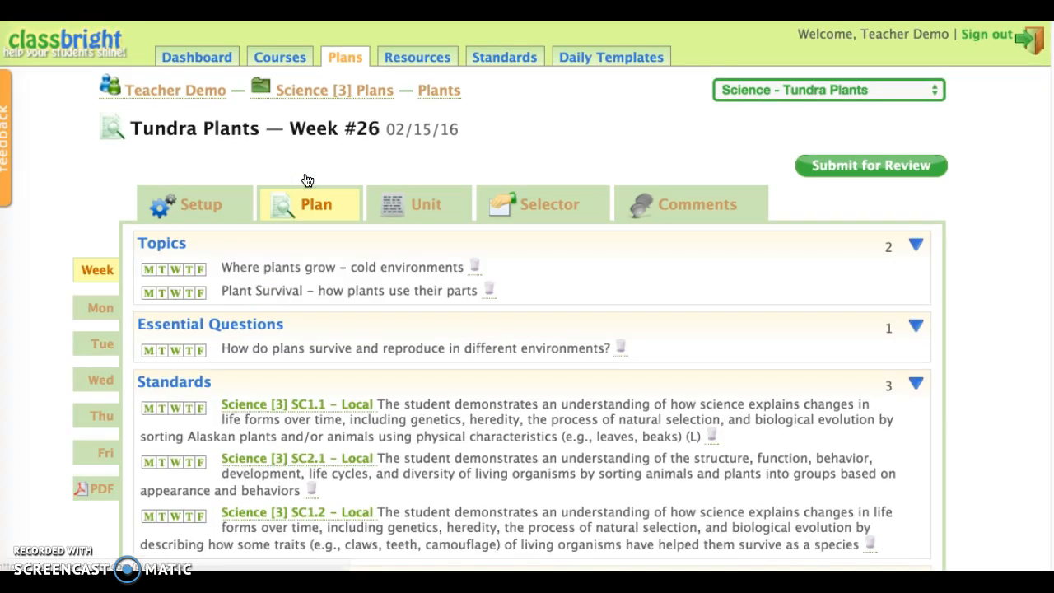
pyautogui.scroll(-2, 418, 374)
pyautogui.scroll(-1, 418, 374)
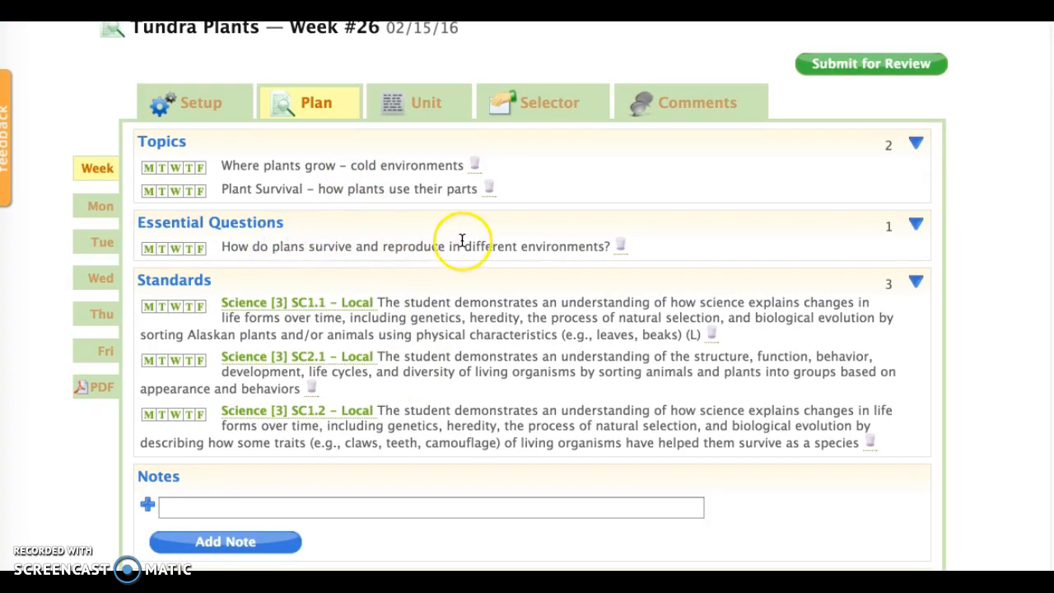
pyautogui.scroll(-2, 480, 371)
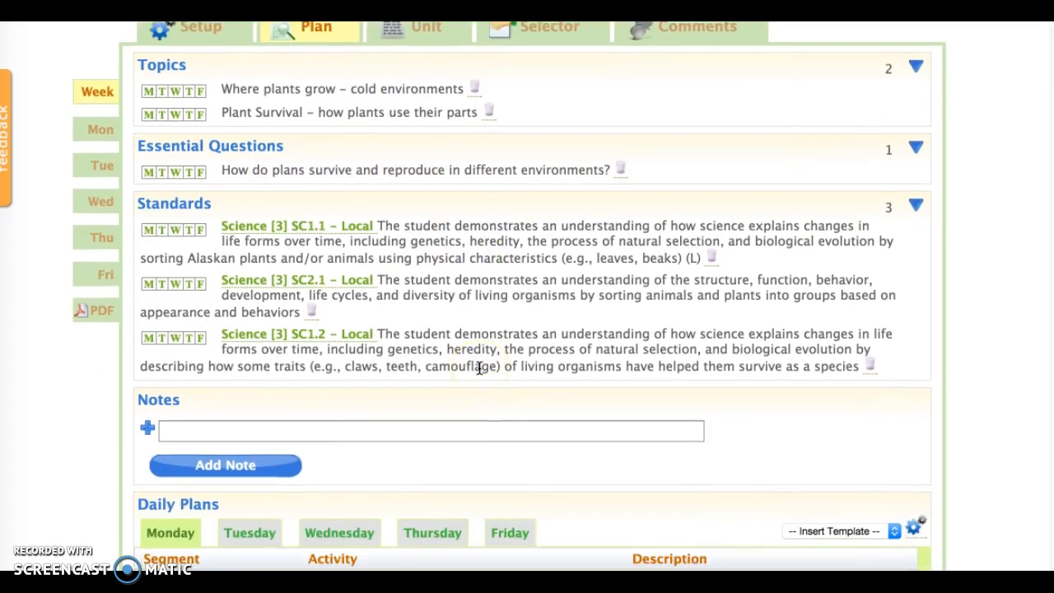
pyautogui.scroll(-4, 480, 368)
pyautogui.scroll(2, 480, 367)
pyautogui.scroll(-2, 480, 367)
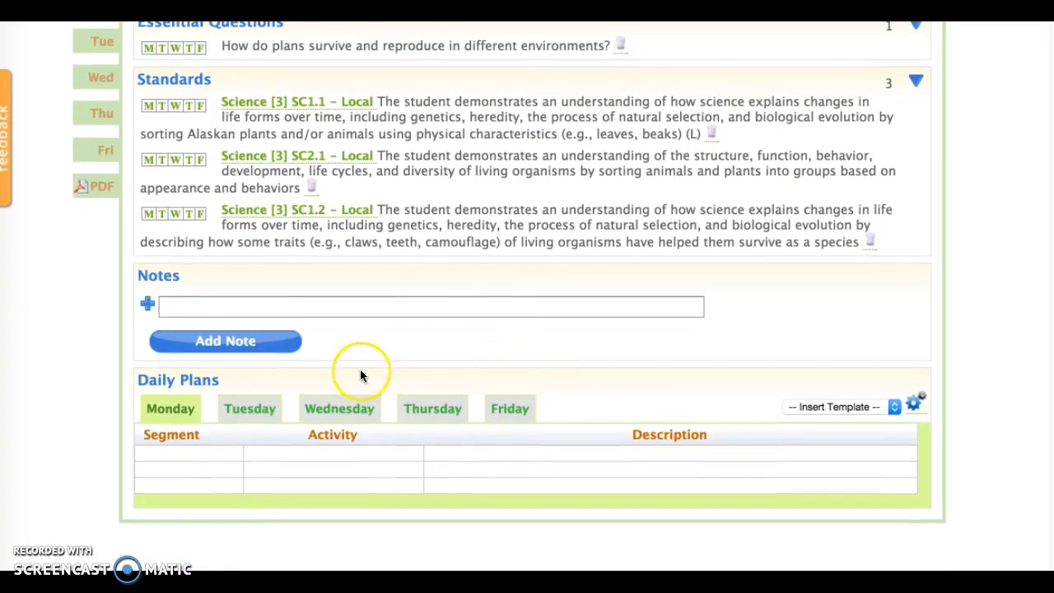
pyautogui.click(824, 408)
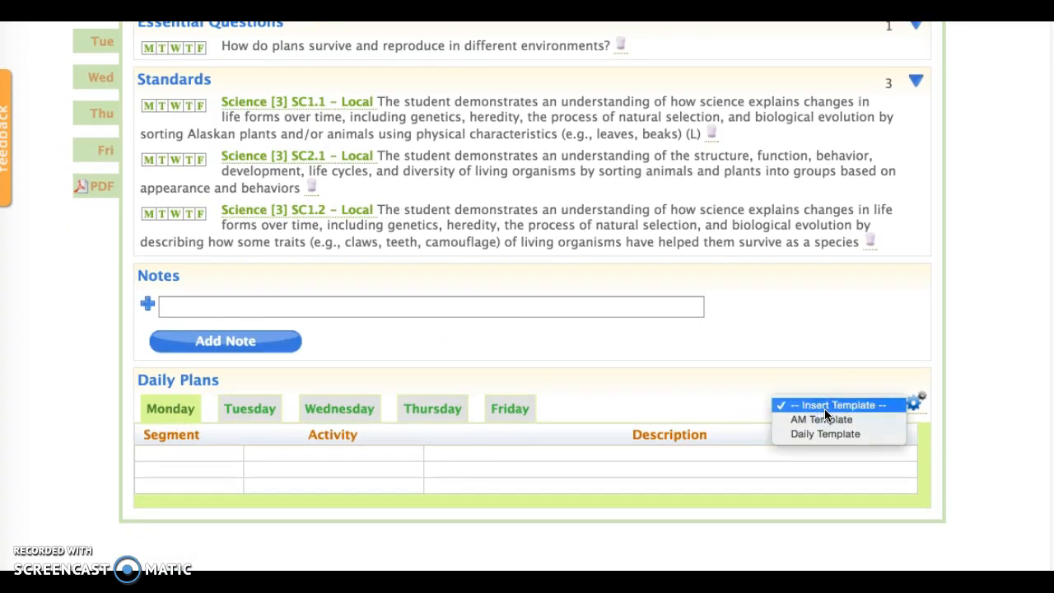
pyautogui.click(826, 434)
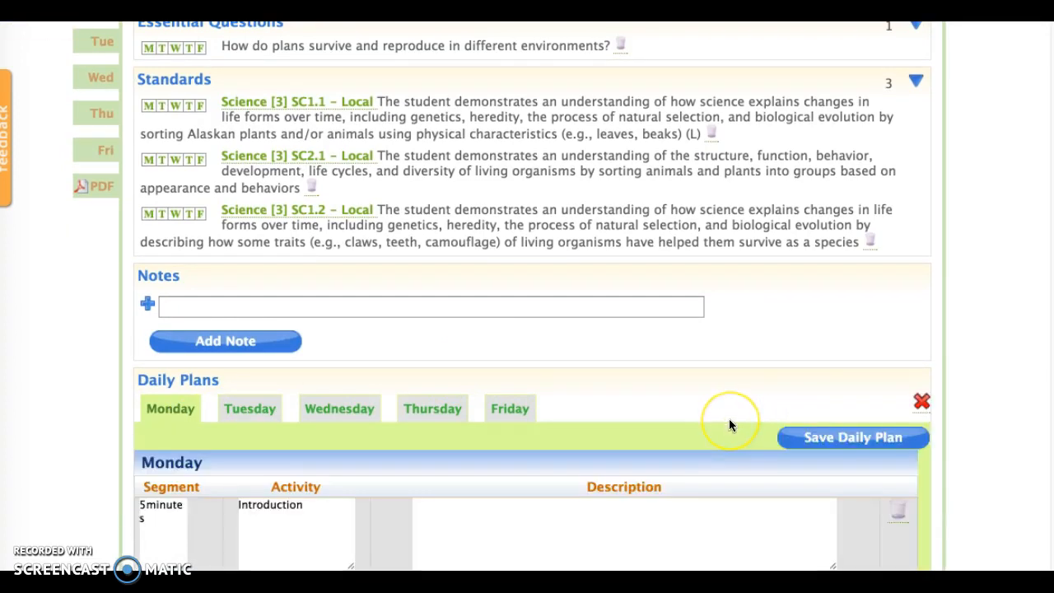
# Describe Monday's Introduction segment as Video followed by the copied study.com tundra-biome lesson URL.
pyautogui.scroll(-5, 729, 420)
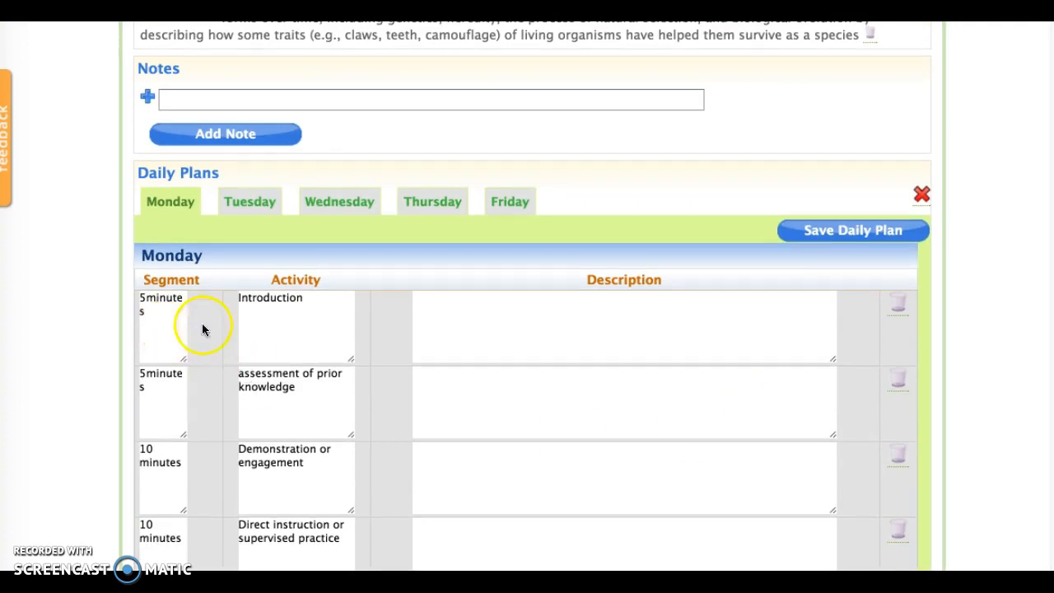
pyautogui.scroll(-3, 275, 314)
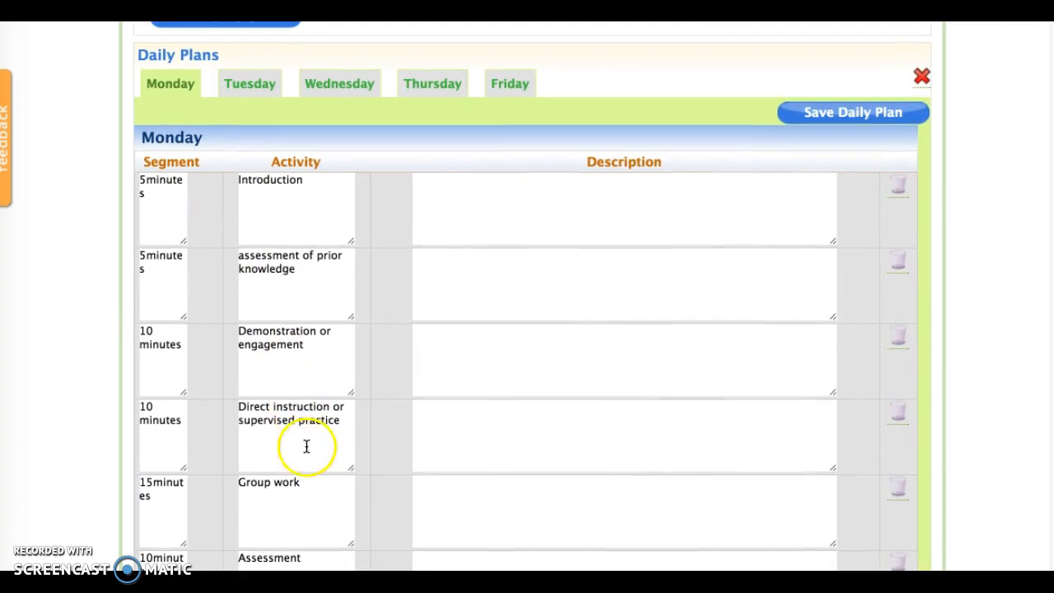
pyautogui.scroll(-3, 304, 426)
pyautogui.scroll(2, 305, 426)
pyautogui.scroll(4, 304, 425)
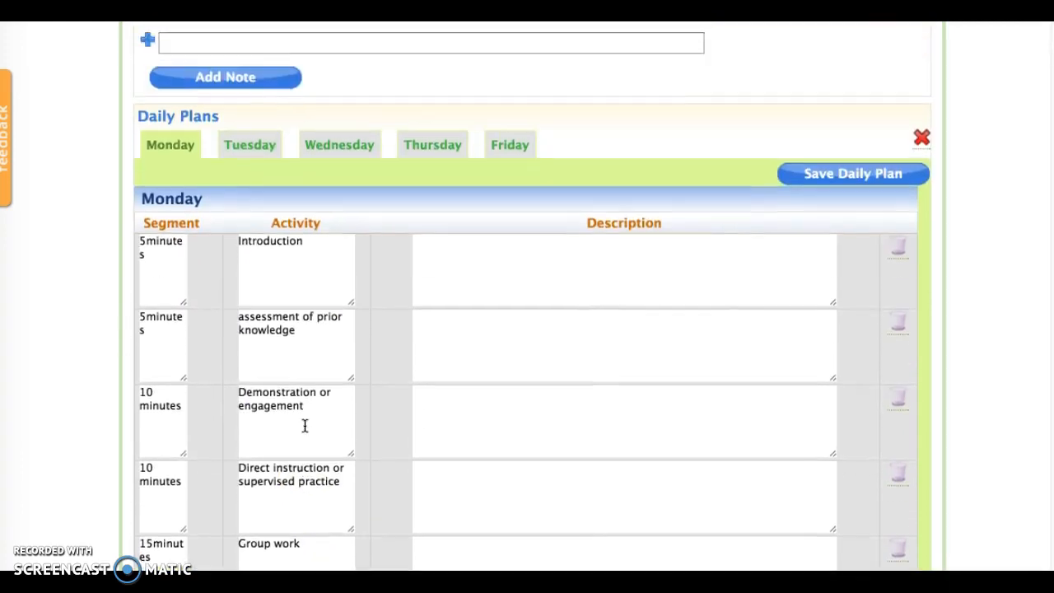
pyautogui.click(461, 322)
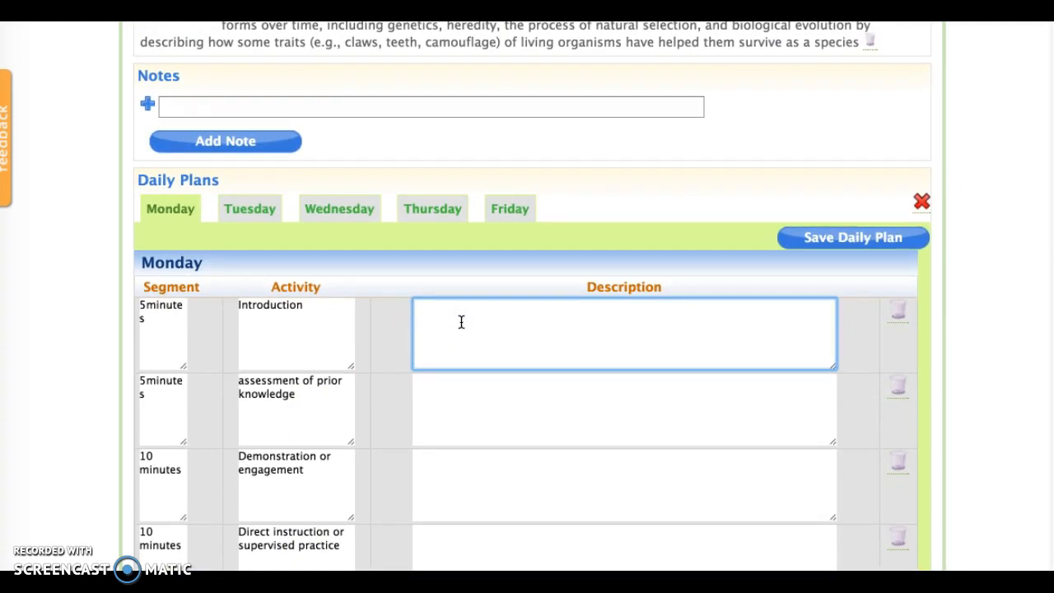
pyautogui.write('Vi')
pyautogui.press('BackSpace')
pyautogui.write('ideo')
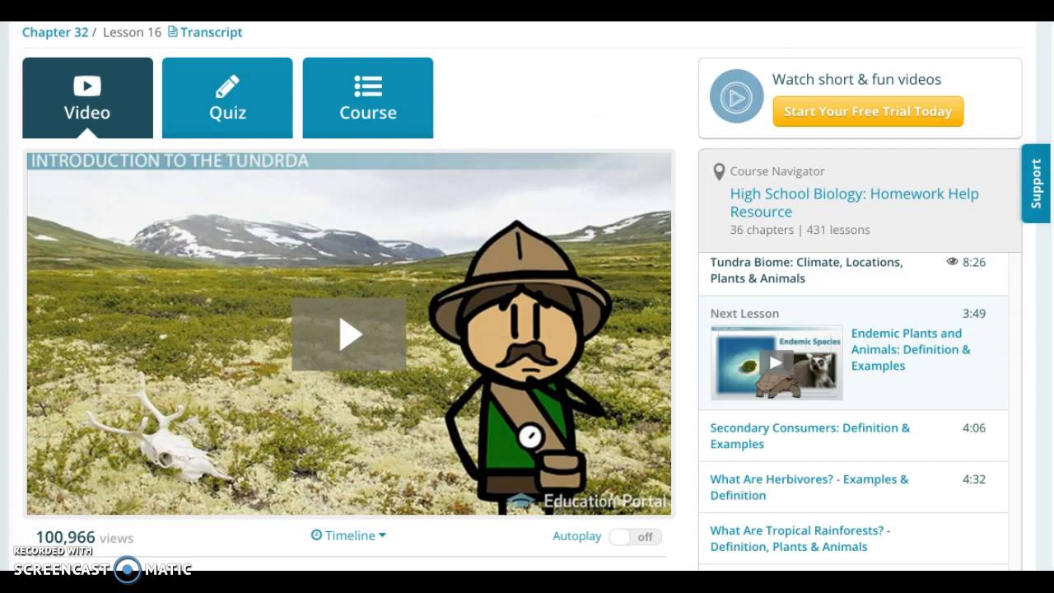
pyautogui.press('super+l')
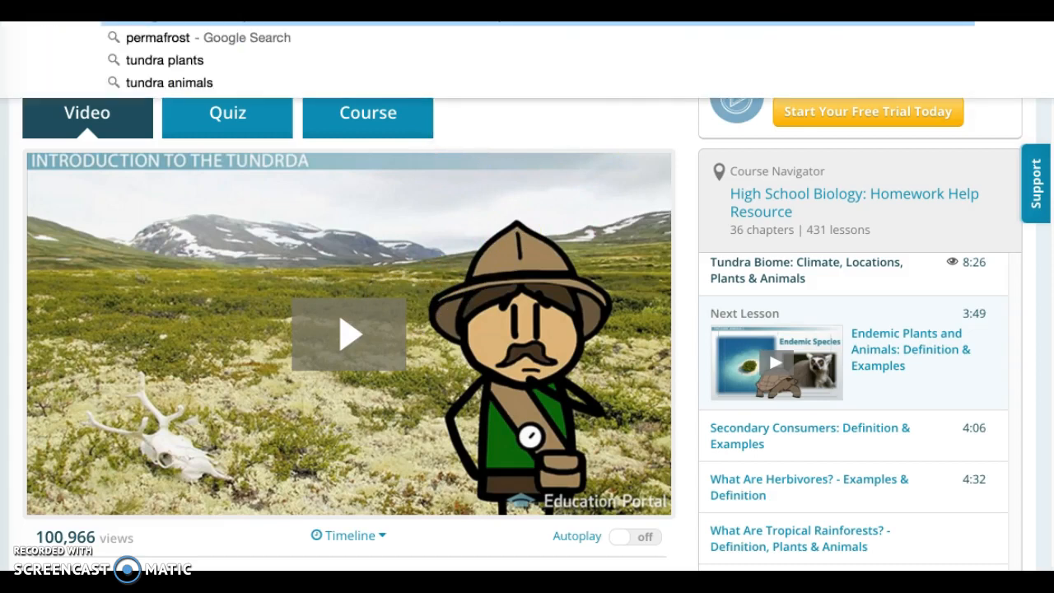
pyautogui.click(469, 317)
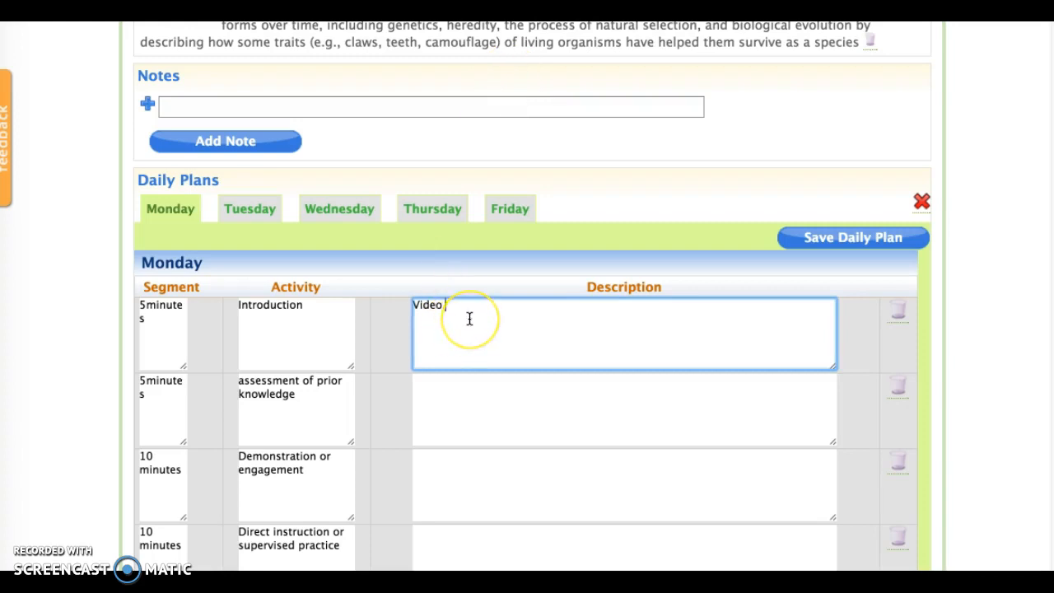
pyautogui.press('Return')
pyautogui.write('http://study.com/academy/lesson/tundra-biome-climate-locations-plants-animals.html')
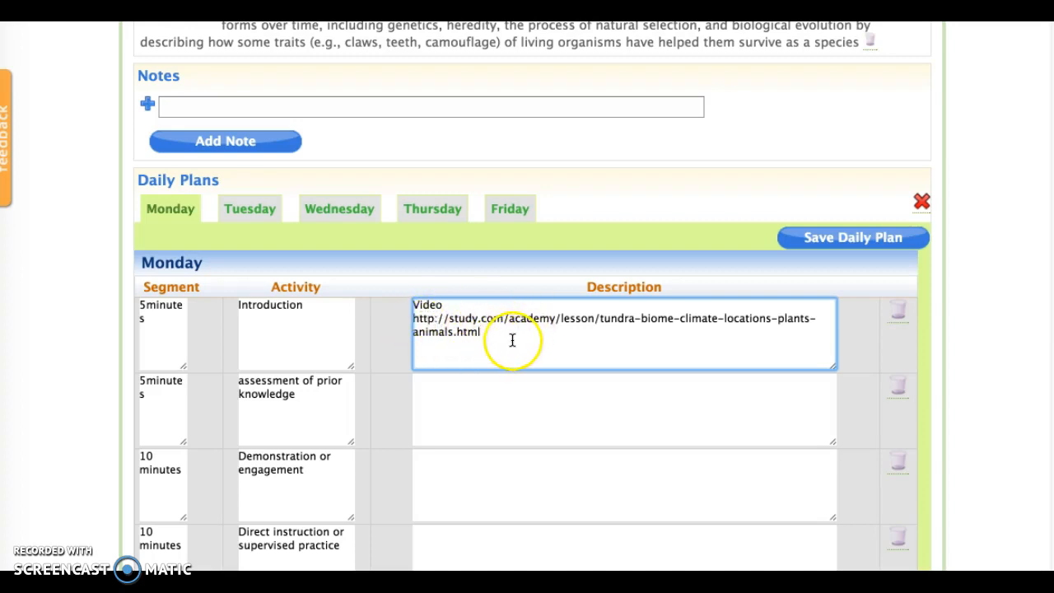
# Describe the assessment of prior knowledge segment as Review vocabulary - adaptations, dormant.
pyautogui.click(492, 400)
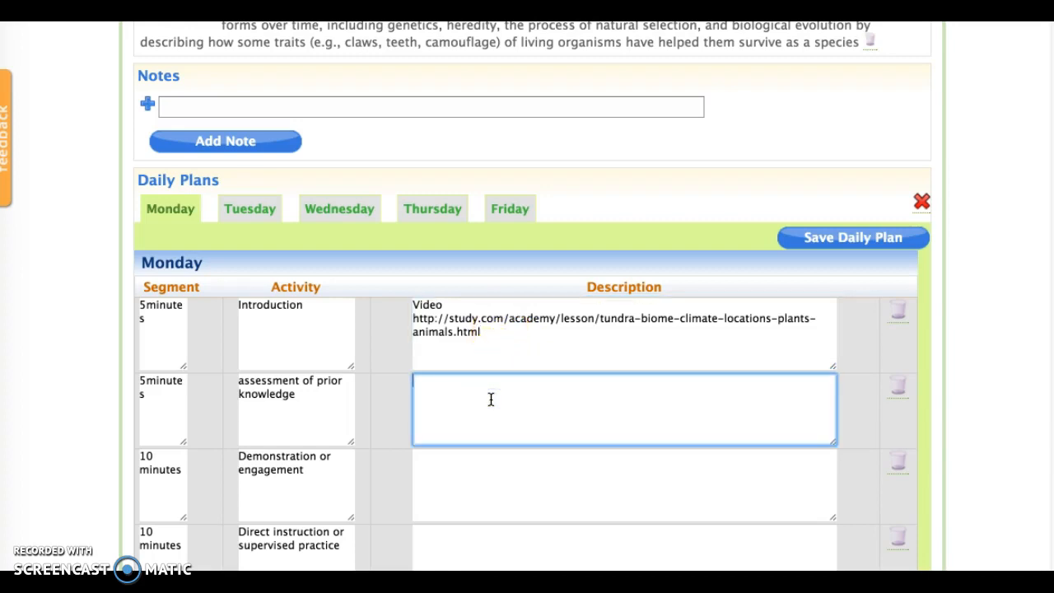
pyautogui.write('Revi')
pyautogui.press('BackSpace')
pyautogui.write('view vocabulary - ')
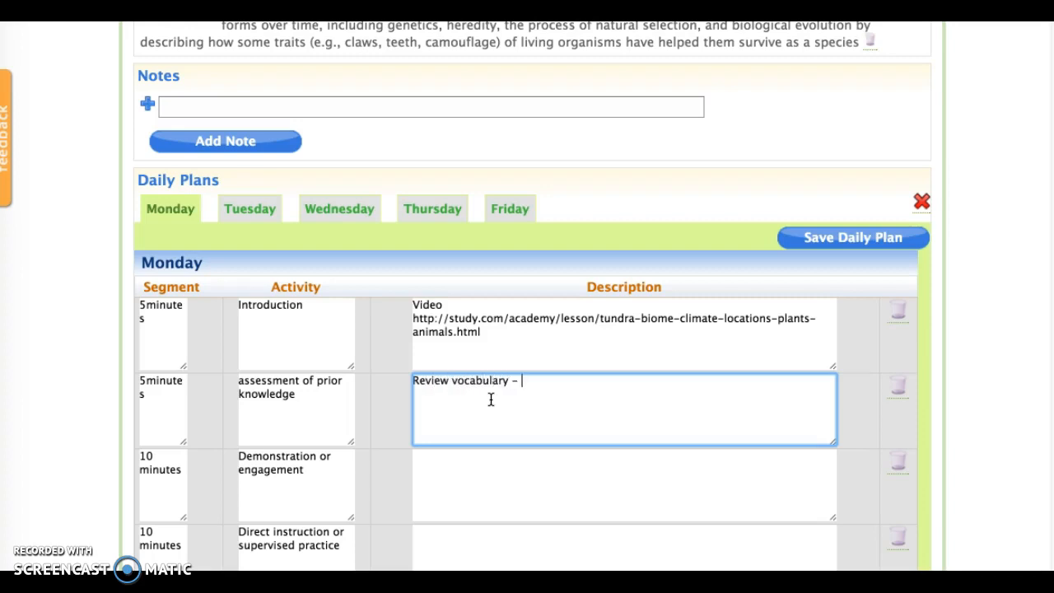
pyautogui.write('adaptations, dormant')
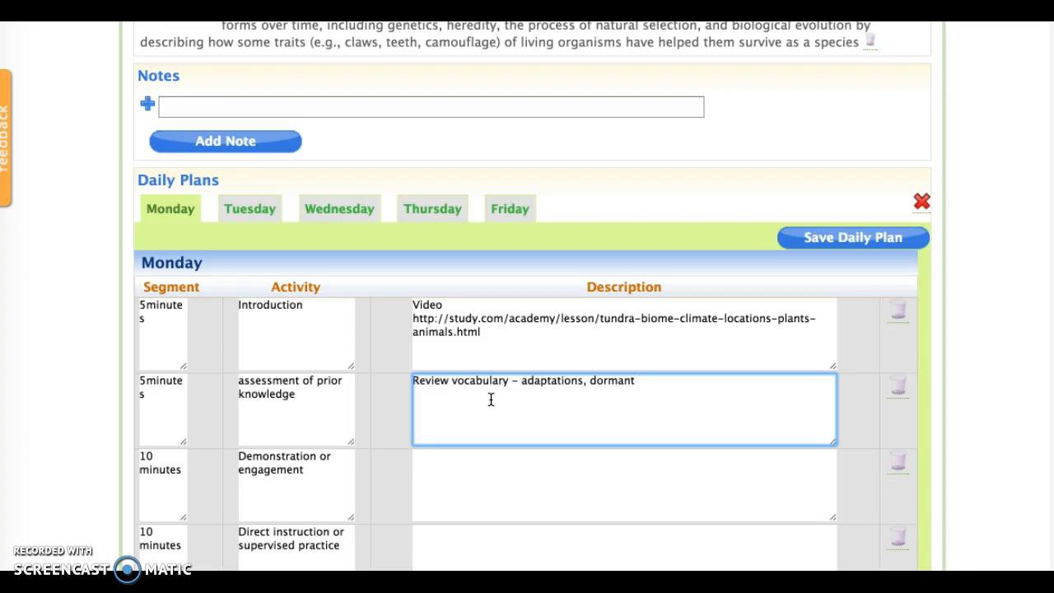
pyautogui.press('BackSpace')
pyautogui.press('BackSpace')
pyautogui.write('t')
pyautogui.write('nt')
# Describe the Demonstration segment as Plant cards - show - say the names and play a flash card game.
pyautogui.scroll(-3, 459, 463)
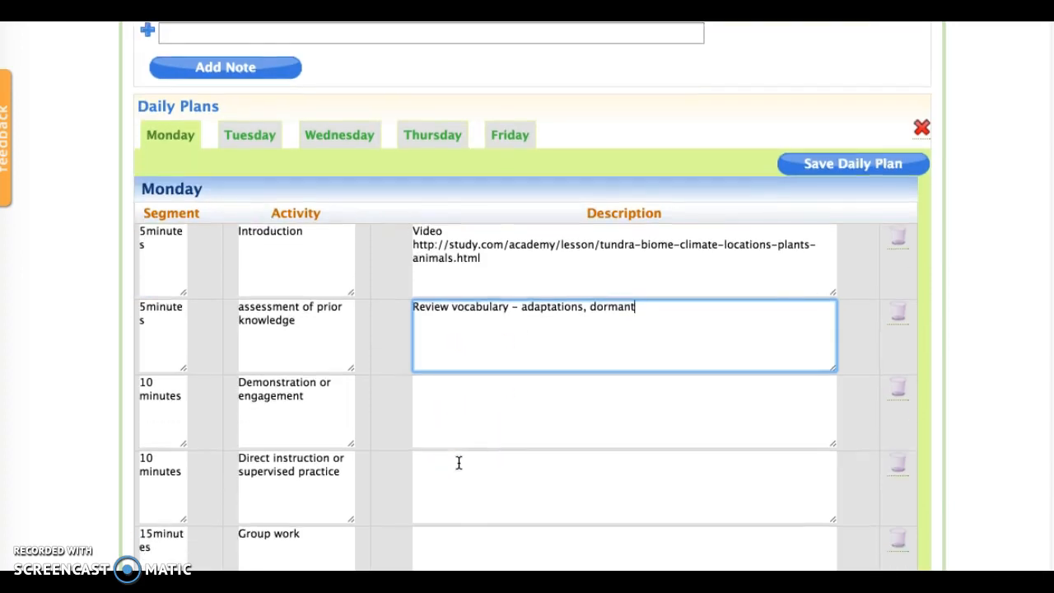
pyautogui.click(457, 407)
pyautogui.write('Flower c')
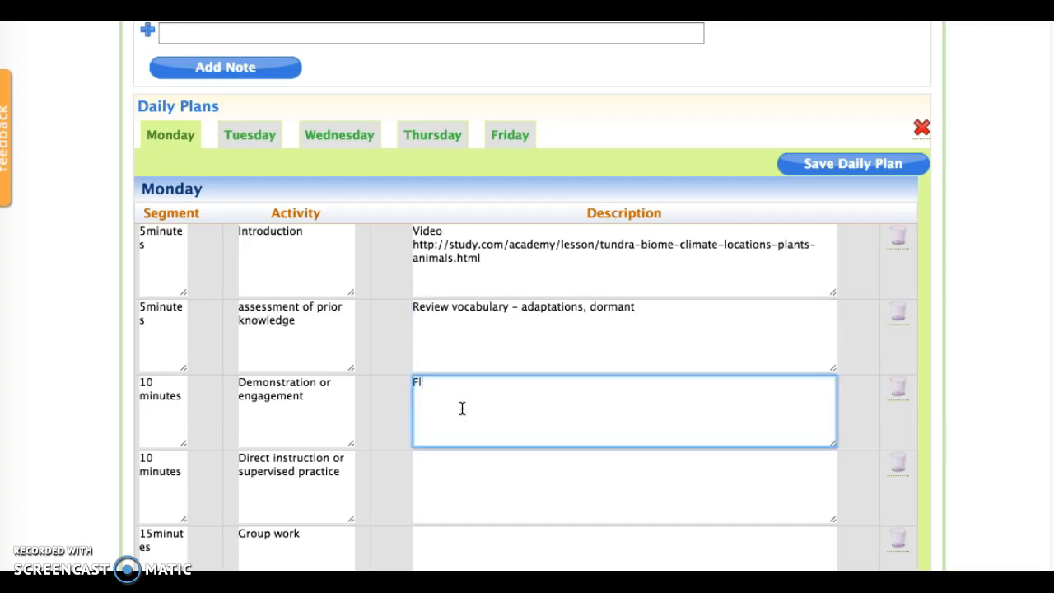
pyautogui.press('BackSpace')
pyautogui.press('BackSpace')
pyautogui.press('BackSpace')
pyautogui.press('BackSpace')
pyautogui.press('BackSpace')
pyautogui.press('BackSpace')
pyautogui.press('BackSpace')
pyautogui.press('BackSpace')
pyautogui.write('Plant cards - show - say the ')
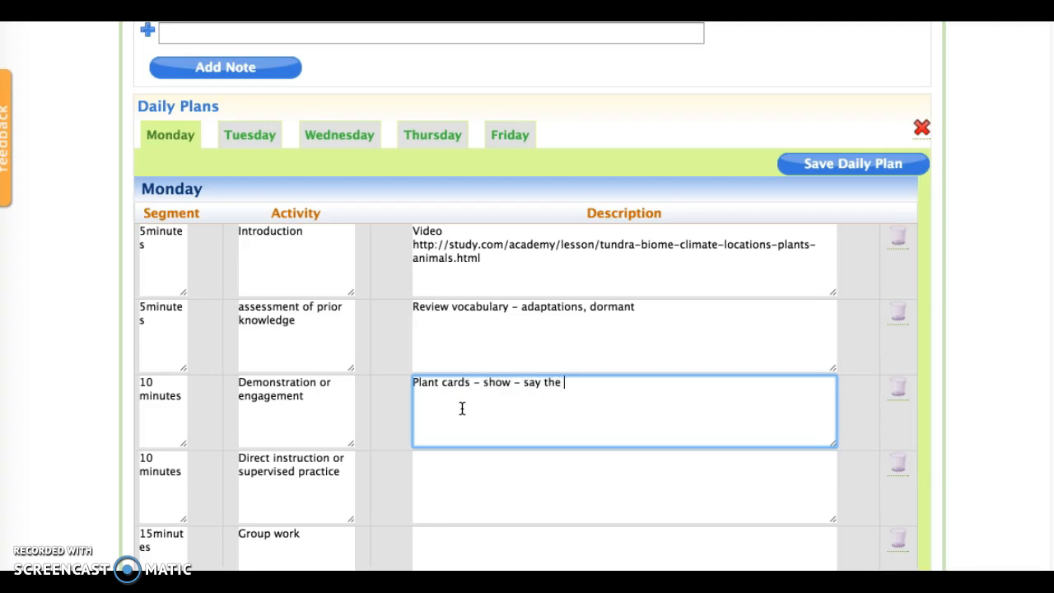
pyautogui.write('name')
pyautogui.write('s and play')
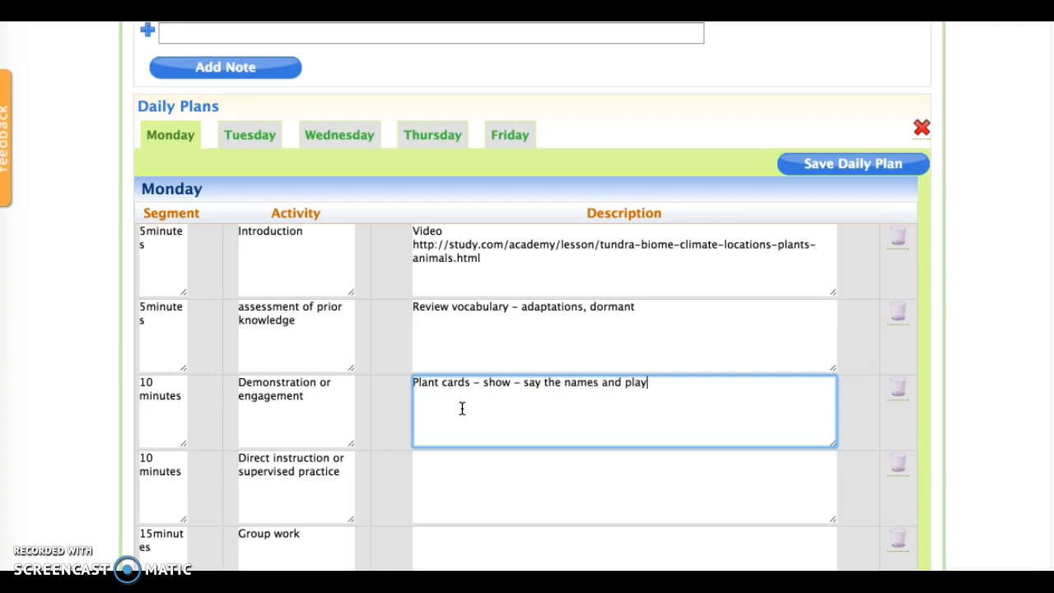
pyautogui.write(' a flash card game')
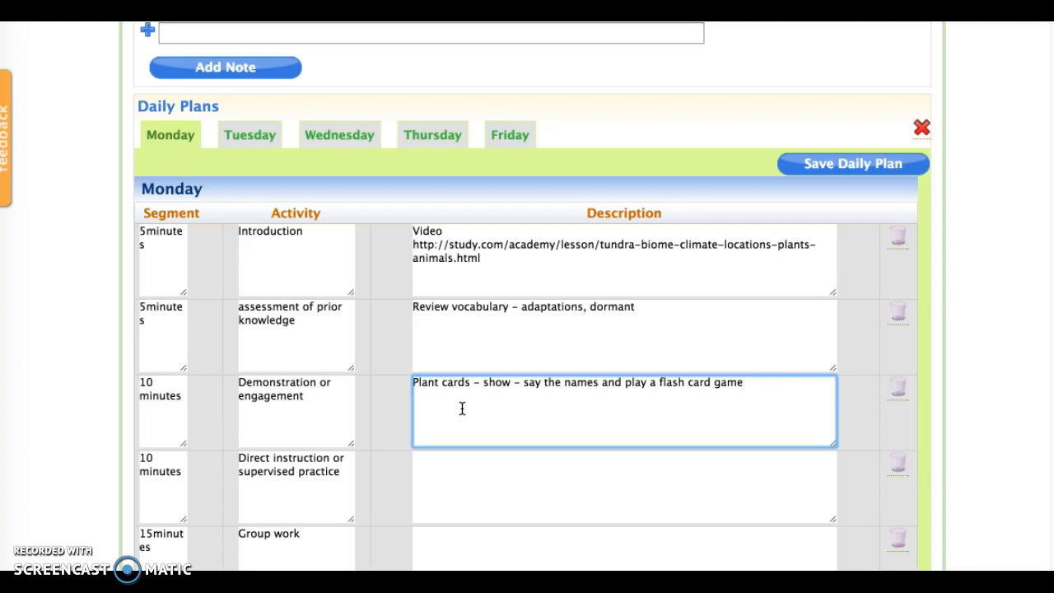
# List the plants Cotton grass, bear berry, tussock grasses and labrador tea on separate lines below the demonstration description.
pyautogui.press('Return')
pyautogui.write('Cotton grass')
pyautogui.press('Return')
pyautogui.write('bear berry tusso')
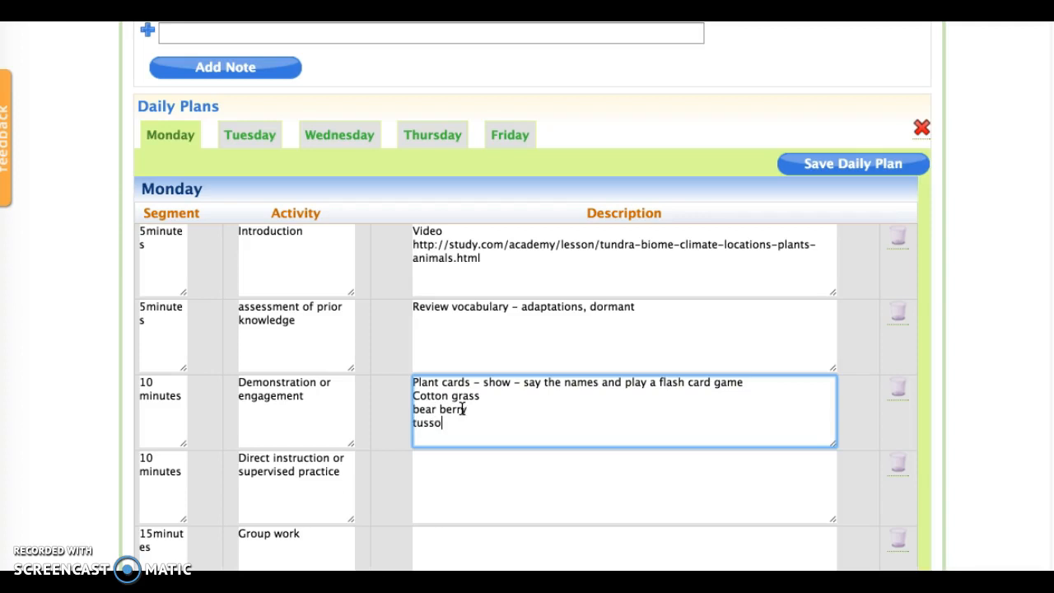
pyautogui.write('ck grasses ')
pyautogui.write('labrador tea')
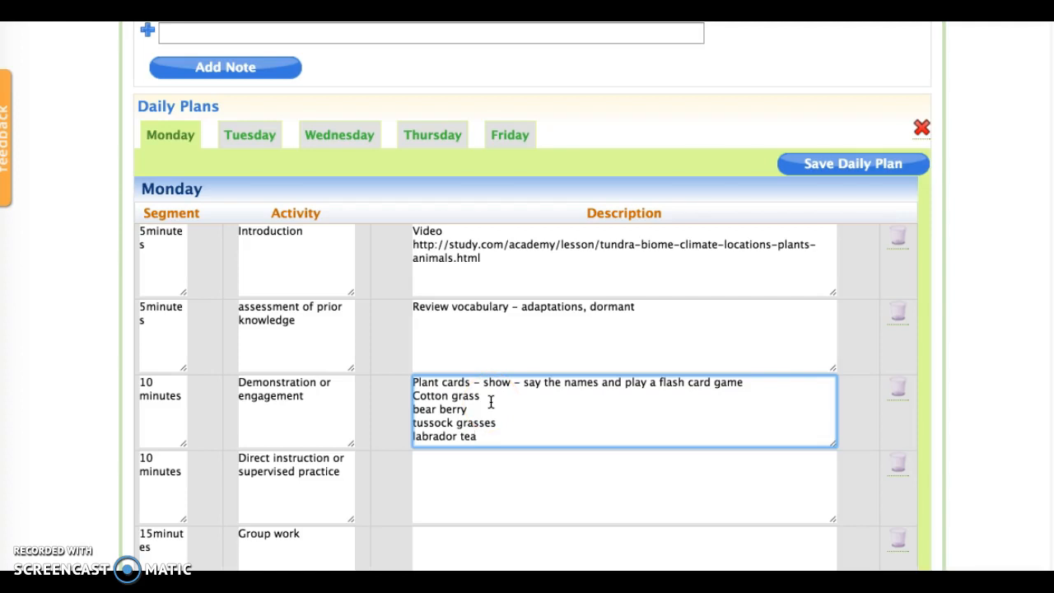
# Start the Direct instruction description with List of adaptations that plants of the tundra have: and a new line.
pyautogui.scroll(-3, 491, 401)
pyautogui.click(490, 399)
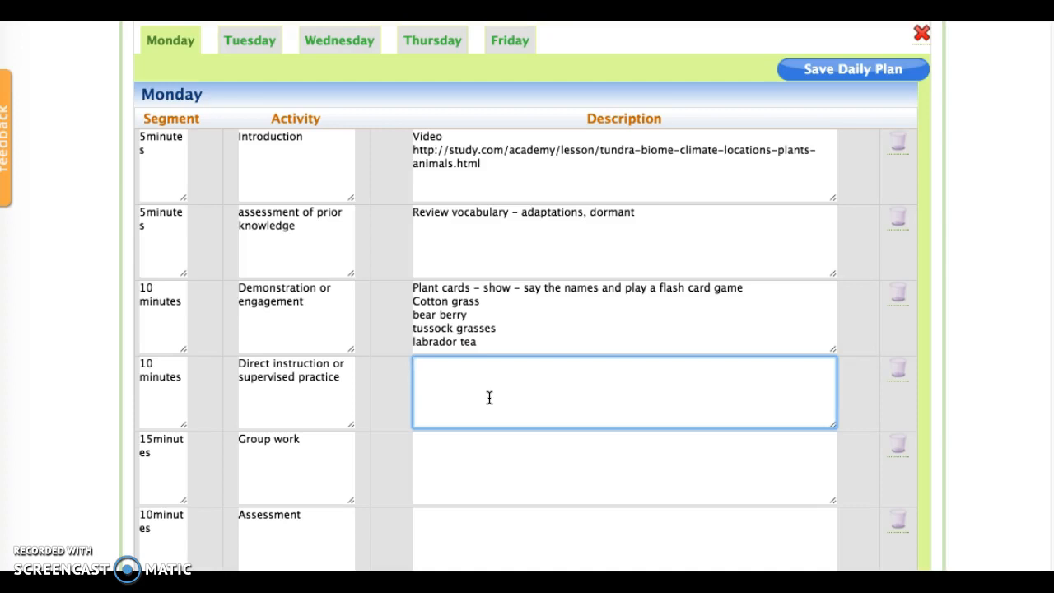
pyautogui.write('List of adaptations ')
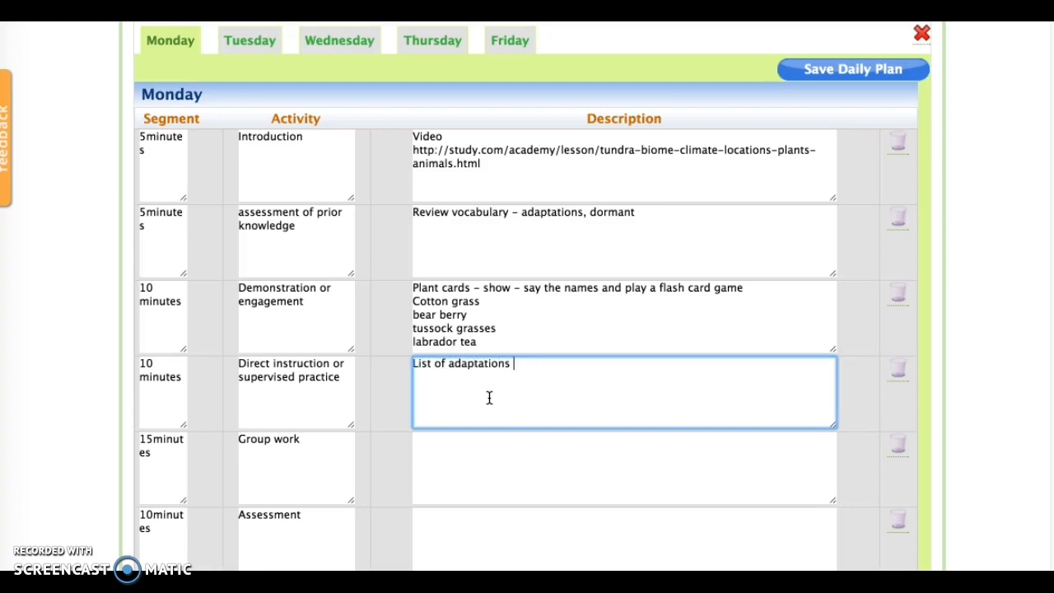
pyautogui.write('that plants of the tundra have:')
pyautogui.press('Return')
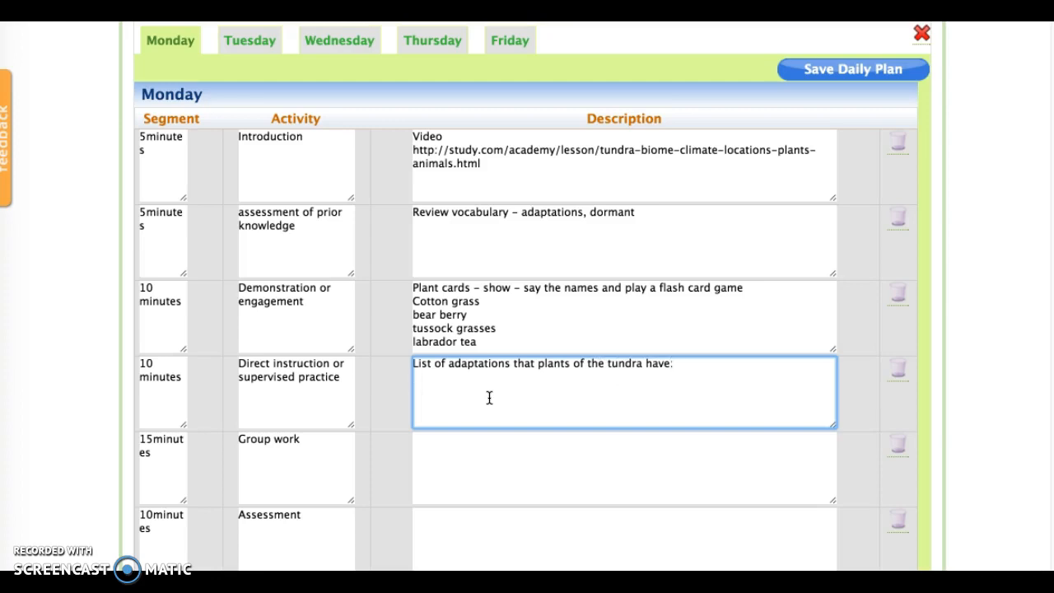
# Add the adaptations Go dormant at cold temps and flowers of some plants move during the day to catch the sun.
pyautogui.write('Go')
pyautogui.press('BackSpace')
pyautogui.press('BackSpace')
pyautogui.press('BackSpace')
pyautogui.press('BackSpace')
pyautogui.press('Return')
pyautogui.write('Go dormant at cold temps')
pyautogui.press('Return')
pyautogui.write('fl')
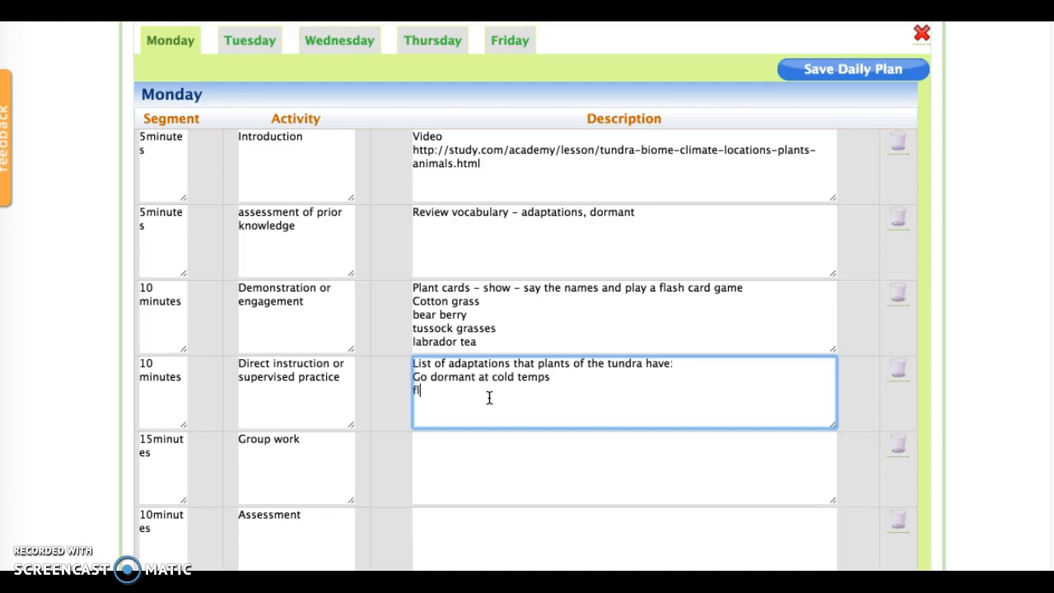
pyautogui.write('owers of some plants move ')
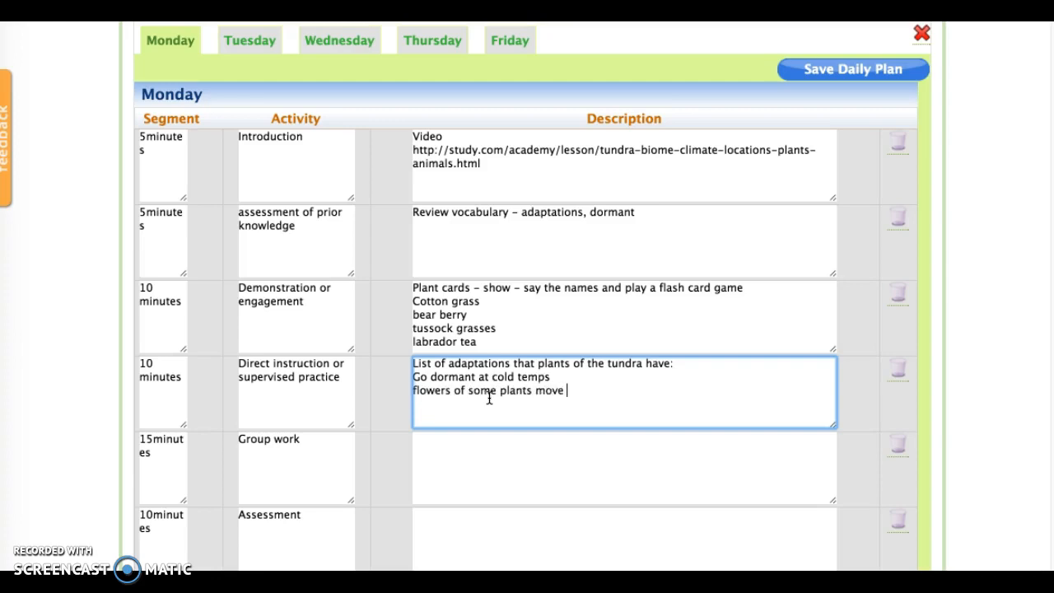
pyautogui.write('during the day to catch the so')
pyautogui.press('BackSpace')
pyautogui.write('un')
# Add the adaptations protective coverings like hairs and keep leaves to hold nutrients and protect from wind and cold.
pyautogui.press('Return')
pyautogui.write('protective coverings like hairs')
pyautogui.press('Return')
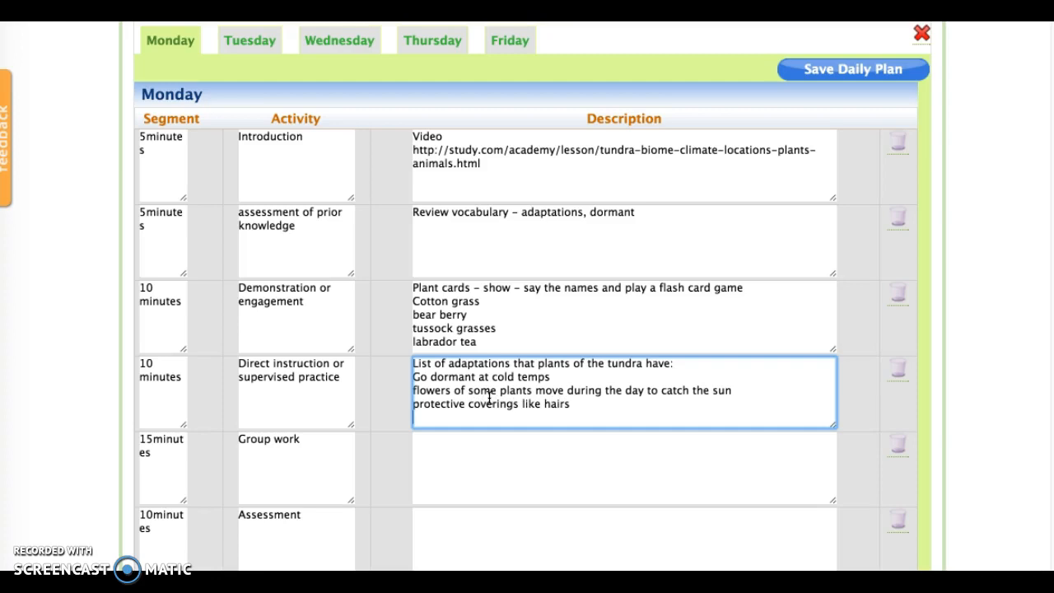
pyautogui.write('keep leaves to')
pyautogui.write('utrients and protect from ')
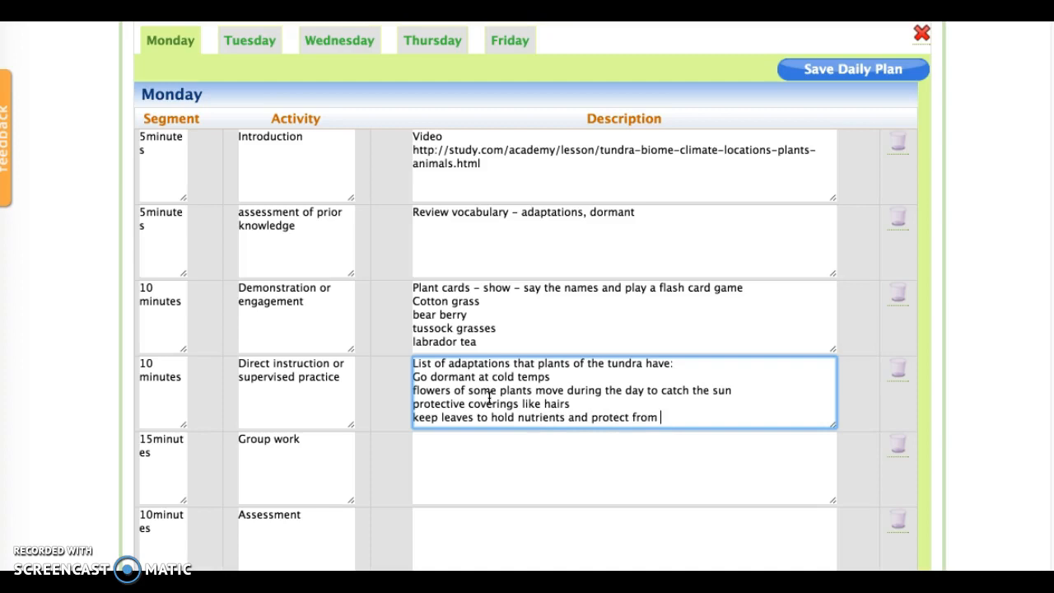
pyautogui.write('wind and cold')
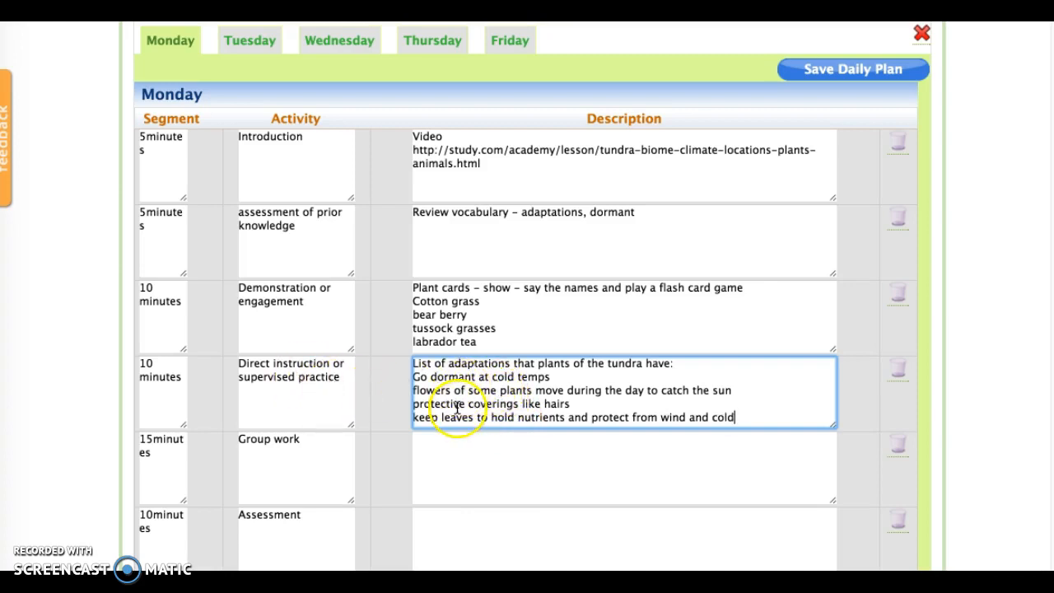
# Describe the Group work segment as Work in small groups - give each group a set of cards. Match the cards with the adaptations.
pyautogui.click(479, 471)
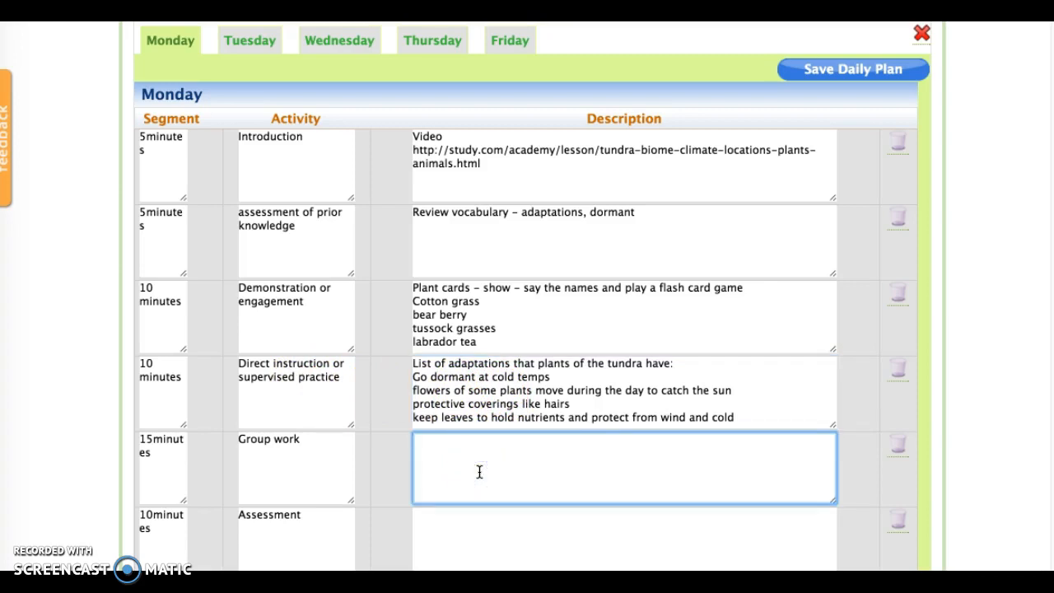
pyautogui.write('Work in small groups -')
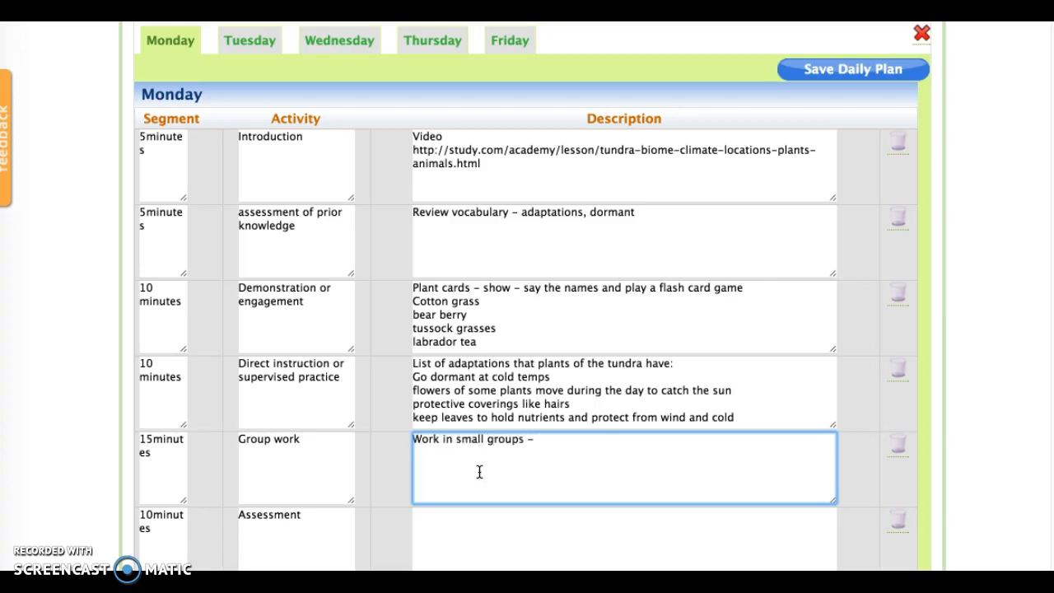
pyautogui.write(' give each group a se')
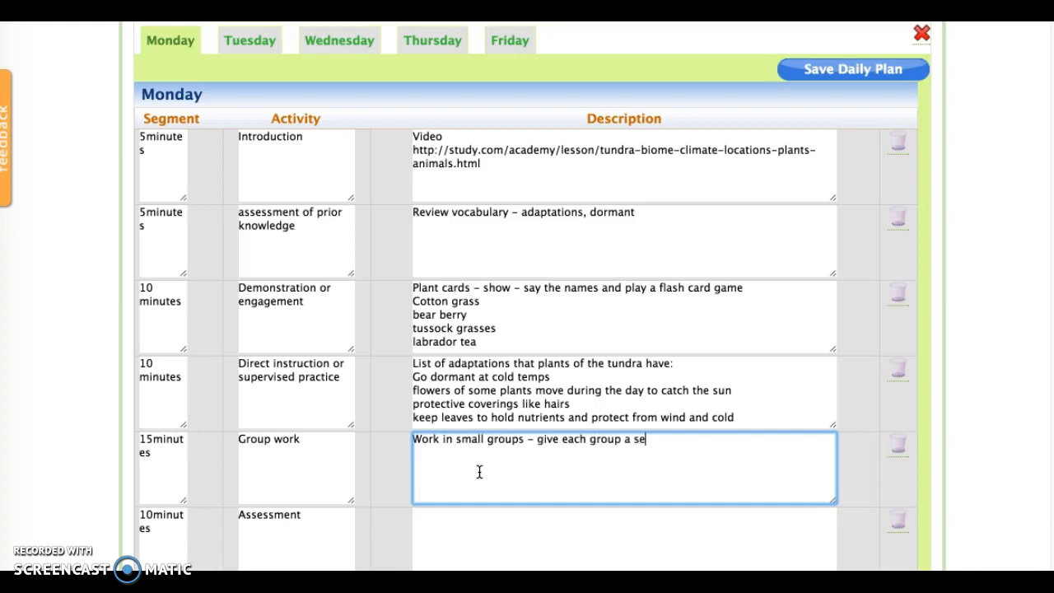
pyautogui.write('t of cards.')
pyautogui.click(479, 471)
pyautogui.write('Match the c')
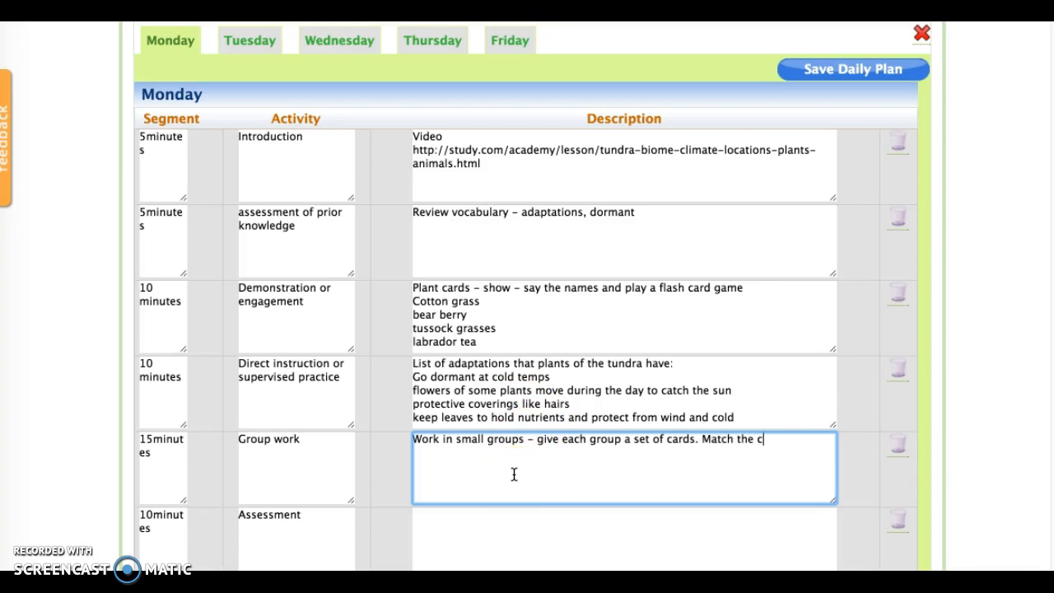
pyautogui.write('ards with the adaptations')
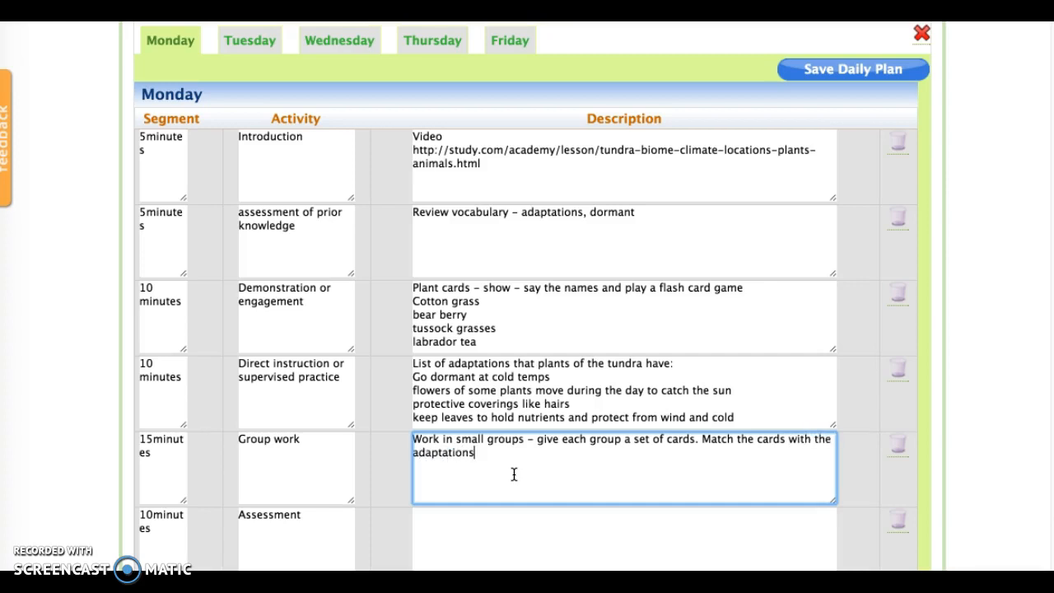
# Describe the Assessment segment as Have groups share out at least one card and explain adaptations.
pyautogui.scroll(-2, 514, 475)
pyautogui.click(560, 459)
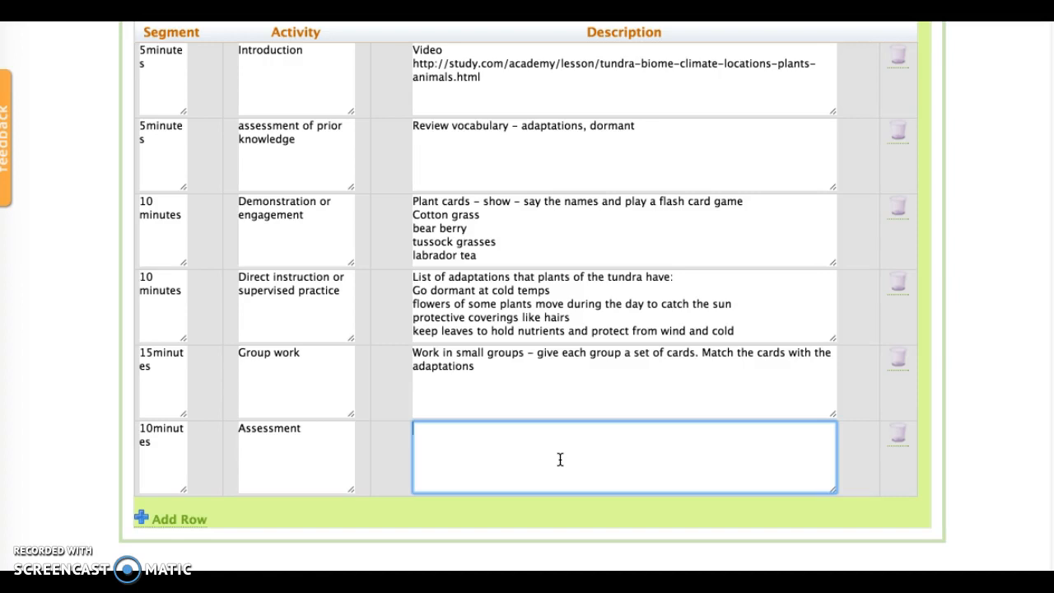
pyautogui.write('Have groups share out at least one card and explain adaptations')
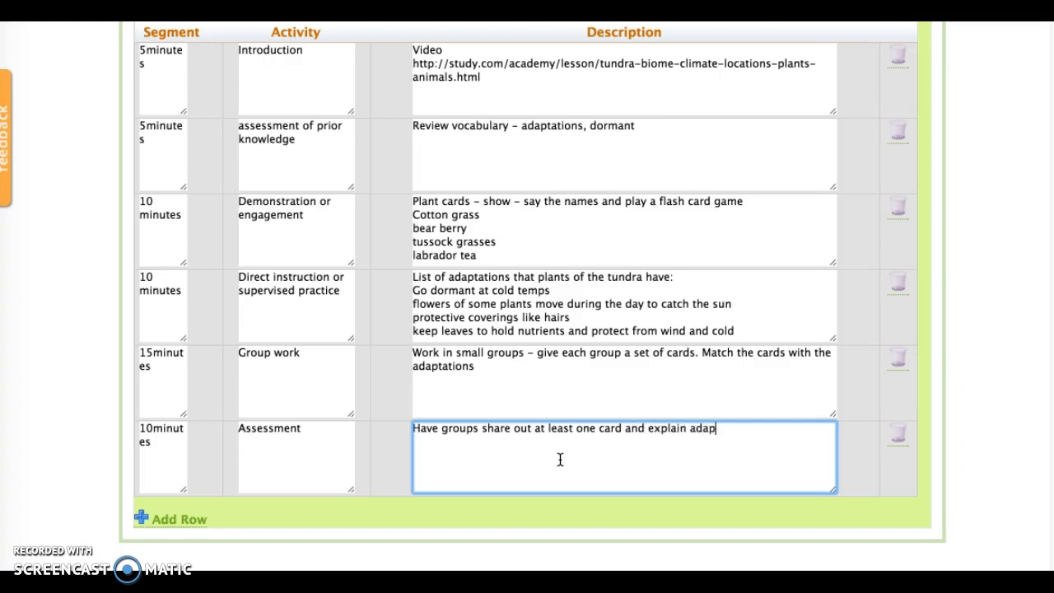
# Save Monday's daily plan.
pyautogui.scroll(1, 560, 459)
pyautogui.scroll(2, 560, 459)
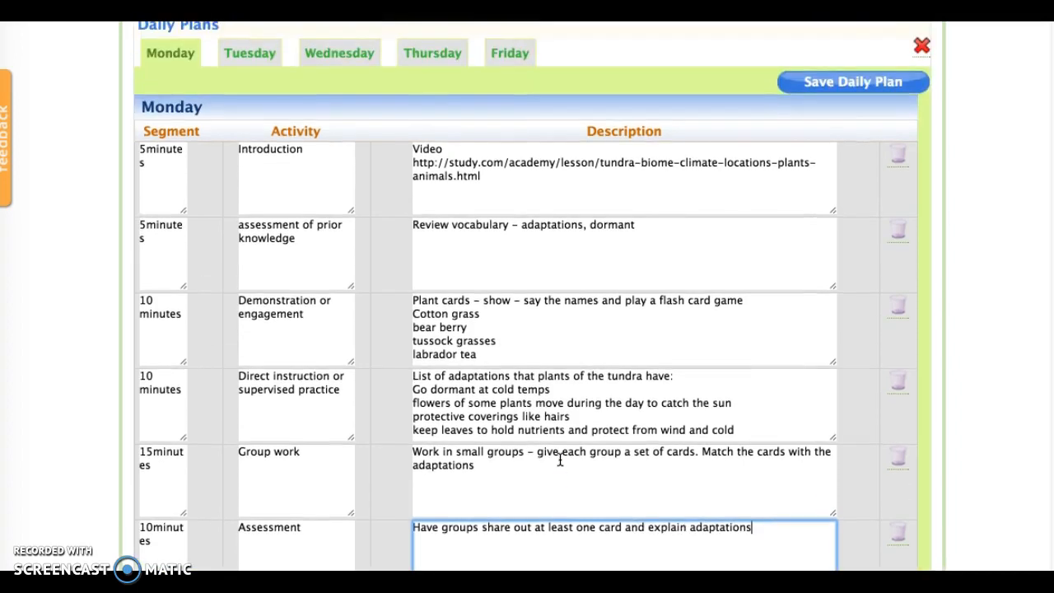
pyautogui.click(854, 82)
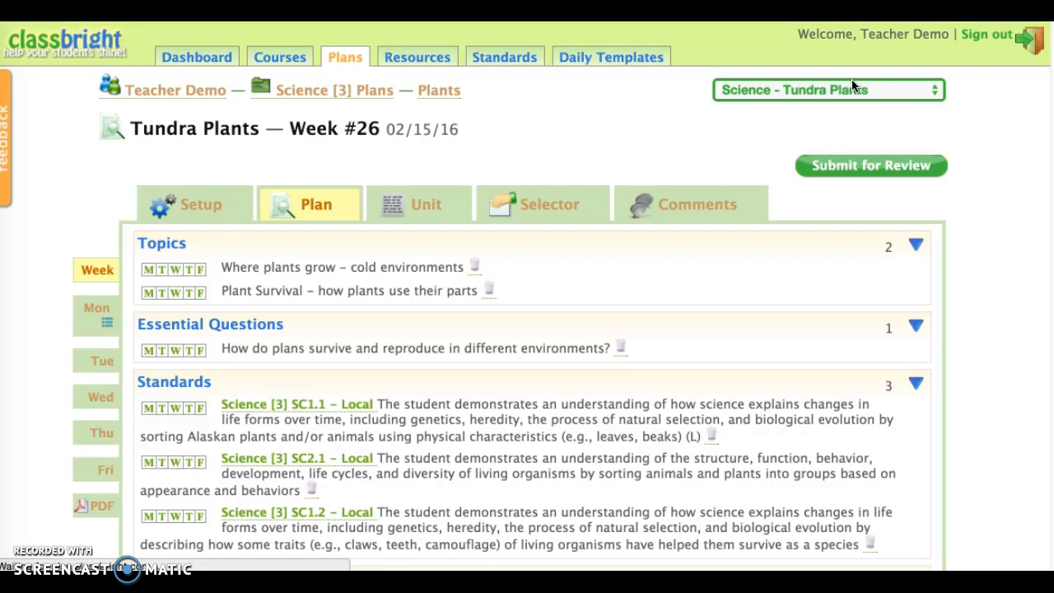
# Mark both topics, the essential question and all three standards for Monday.
pyautogui.click(671, 298)
pyautogui.scroll(-6, 675, 305)
pyautogui.scroll(-7, 677, 312)
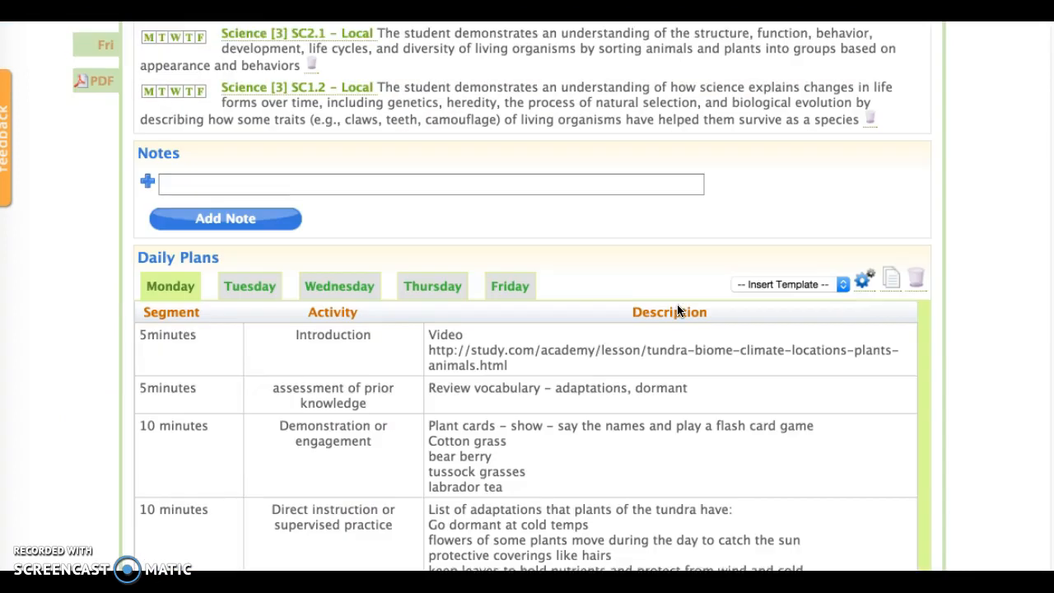
pyautogui.scroll(1, 679, 309)
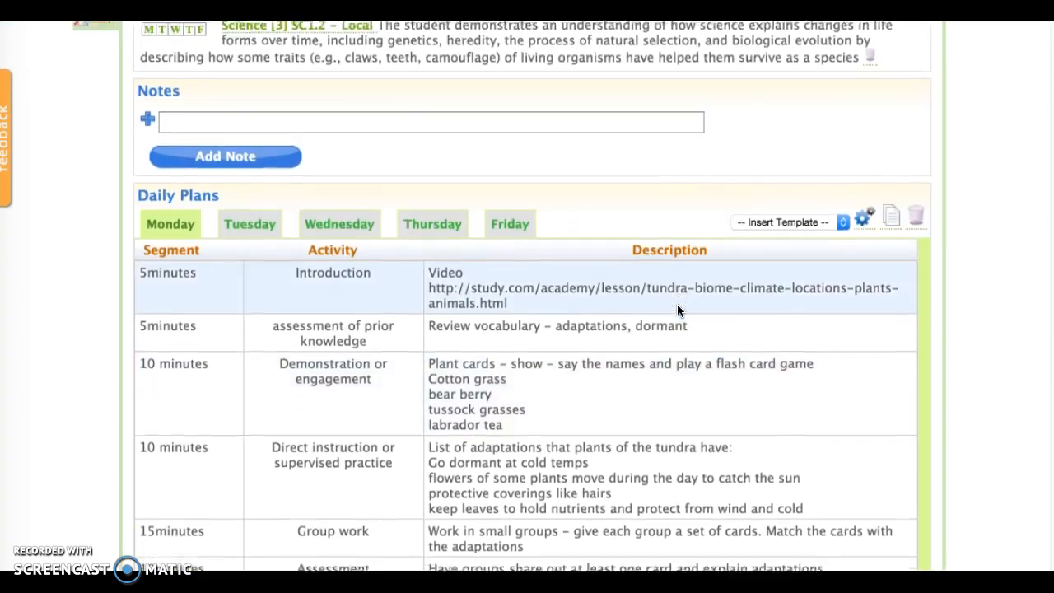
pyautogui.scroll(-3, 681, 308)
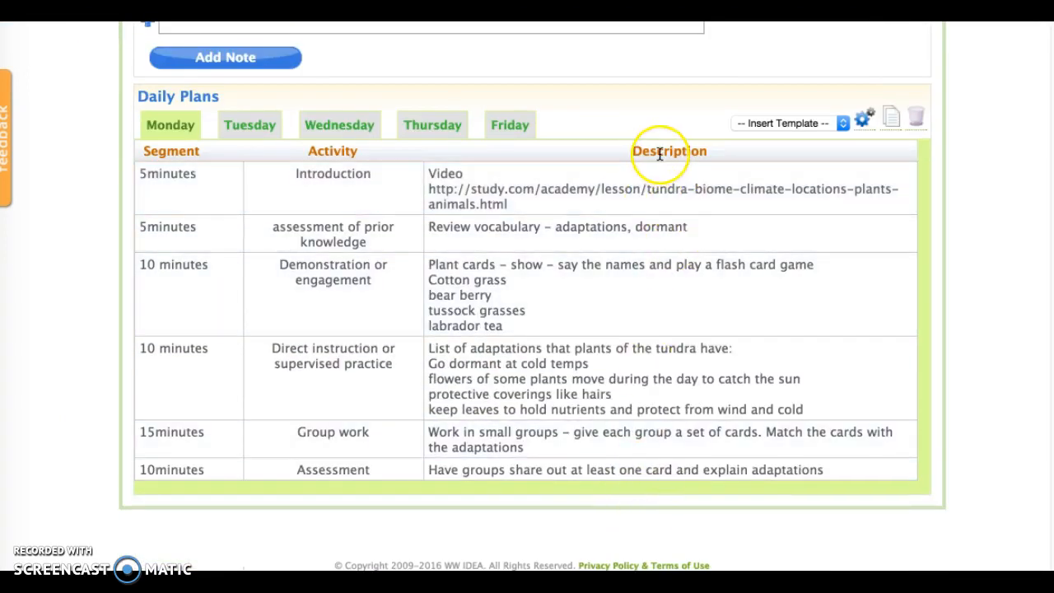
pyautogui.scroll(10, 664, 153)
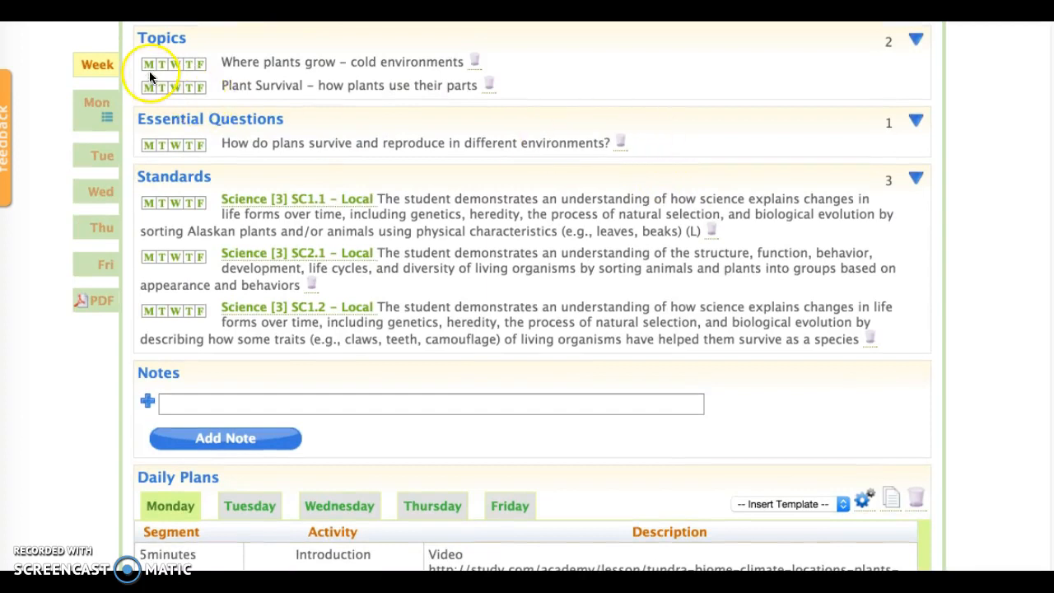
pyautogui.click(149, 63)
pyautogui.click(148, 87)
pyautogui.click(148, 145)
pyautogui.click(150, 203)
pyautogui.click(148, 256)
pyautogui.click(148, 311)
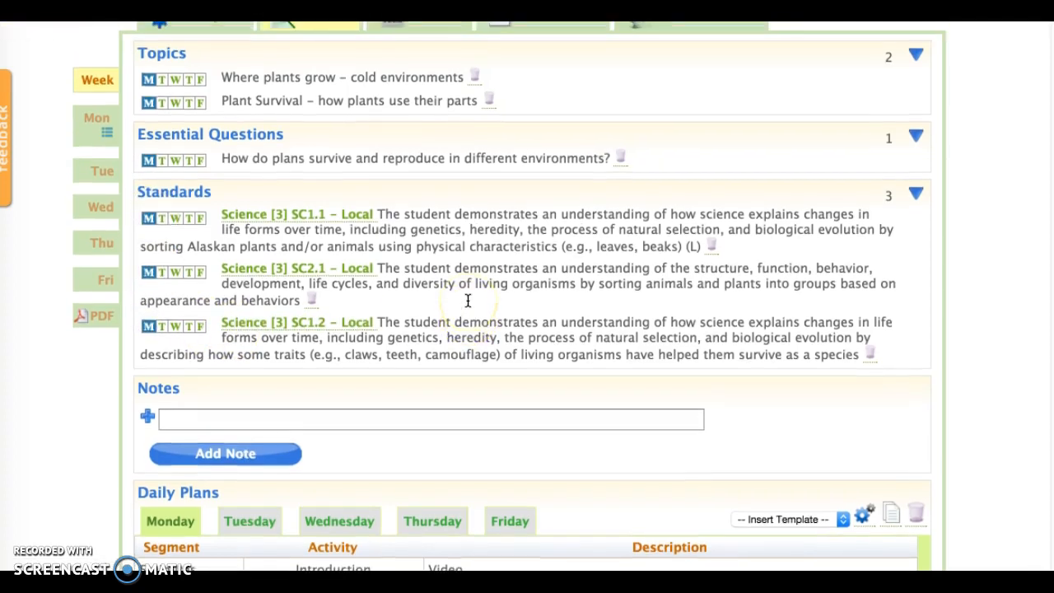
# Review the completed Monday daily plan segments and their descriptions.
pyautogui.click(460, 99)
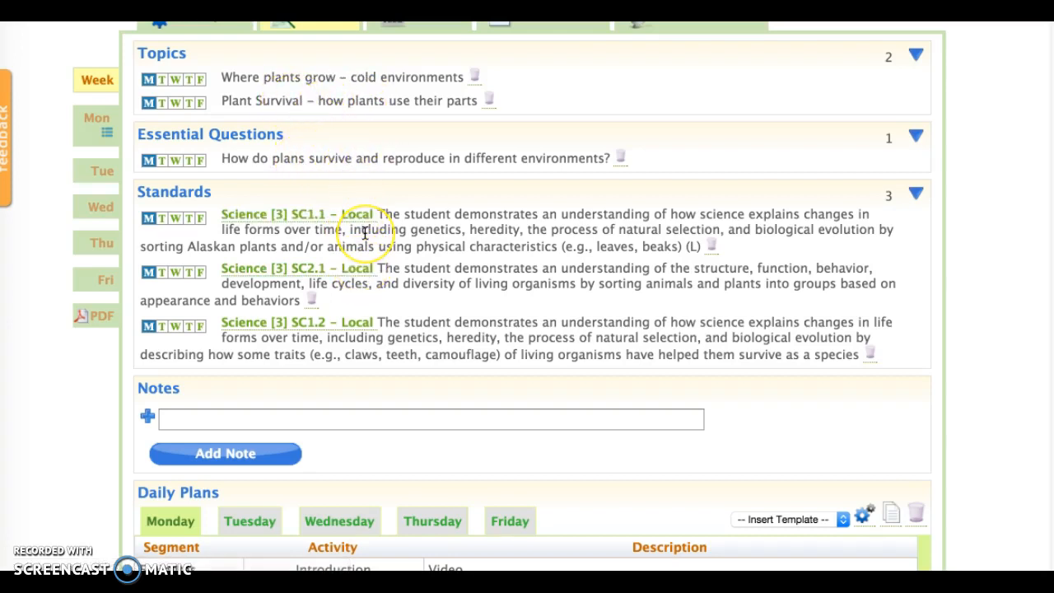
pyautogui.scroll(-2, 363, 235)
pyautogui.scroll(-6, 365, 233)
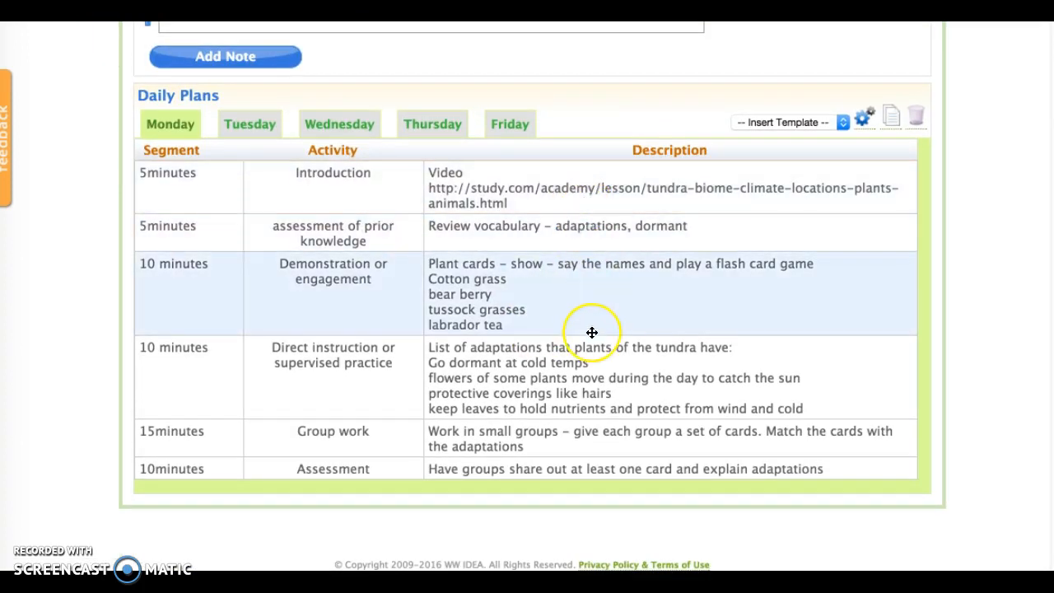
pyautogui.scroll(1, 592, 331)
pyautogui.scroll(10, 592, 332)
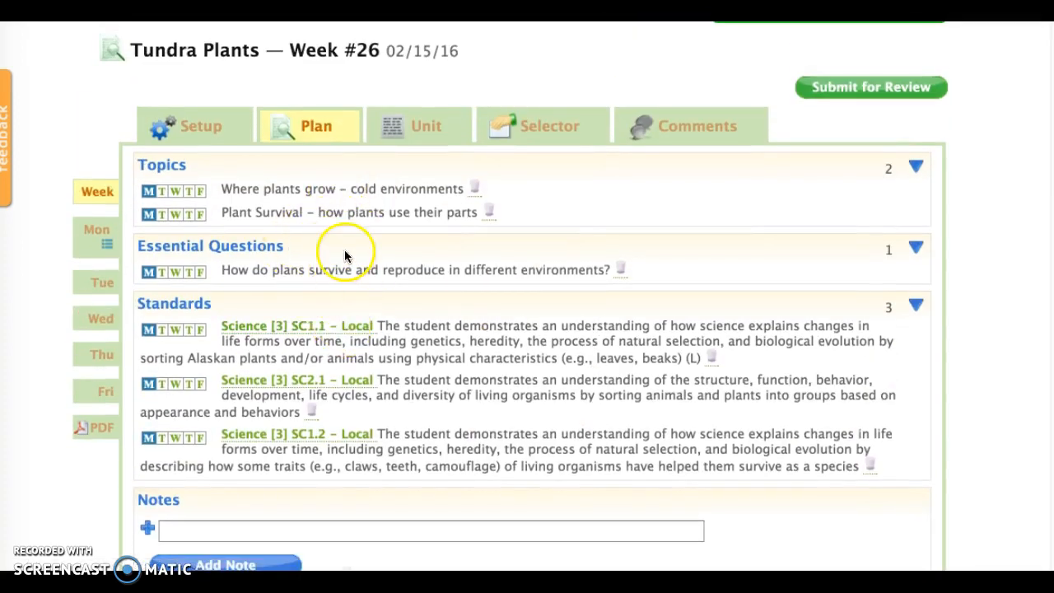
pyautogui.scroll(-10, 353, 278)
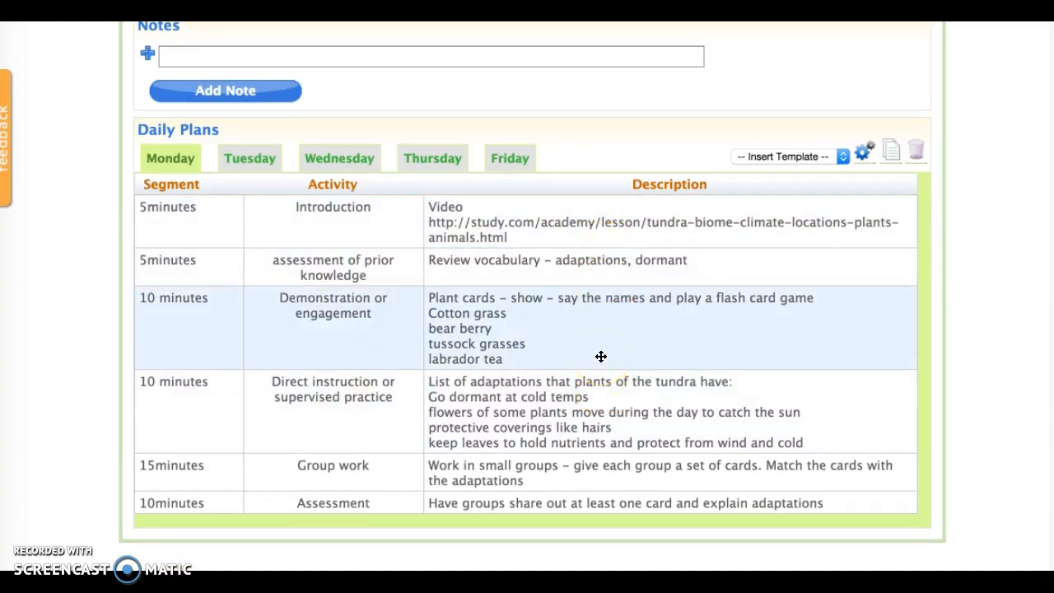
pyautogui.scroll(2, 602, 356)
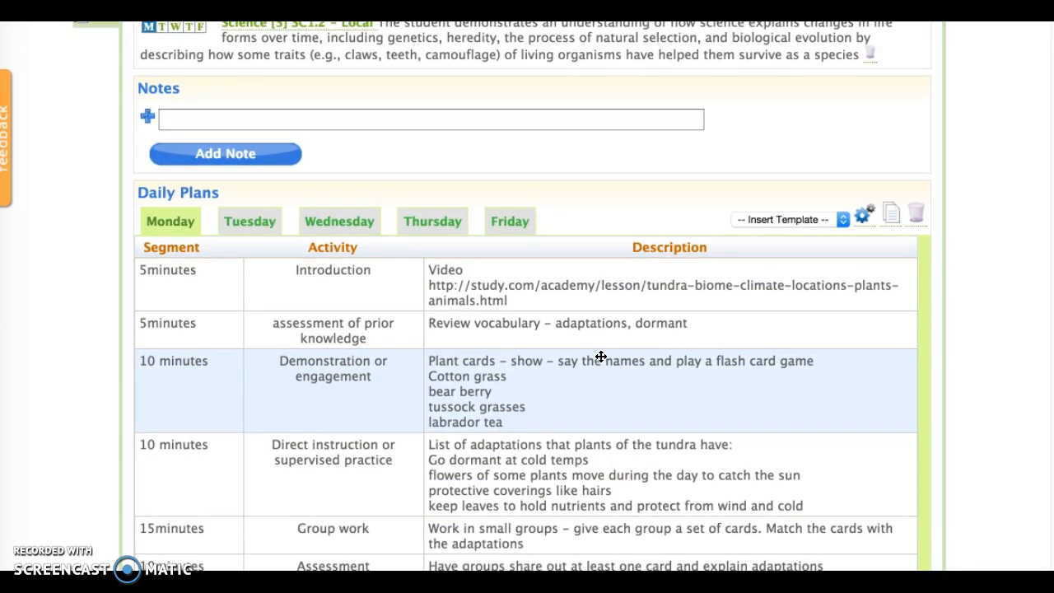
pyautogui.scroll(3, 601, 356)
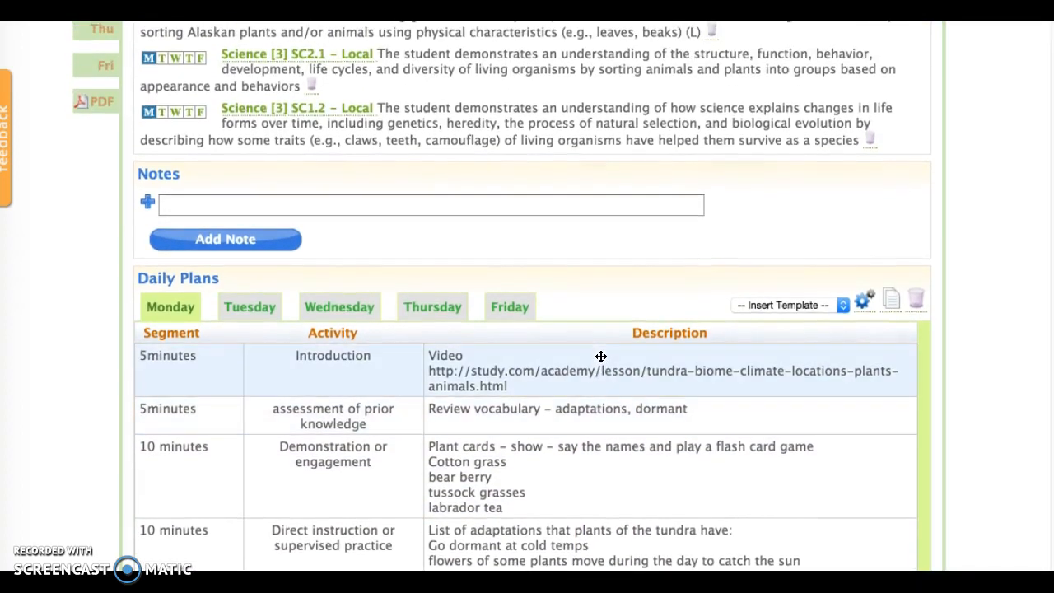
pyautogui.scroll(1, 601, 356)
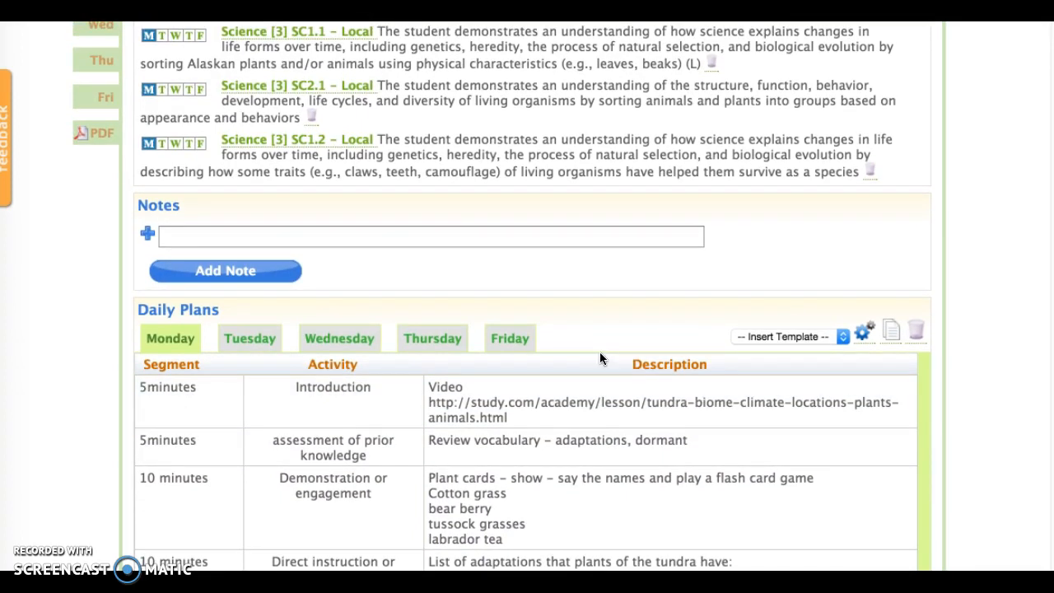